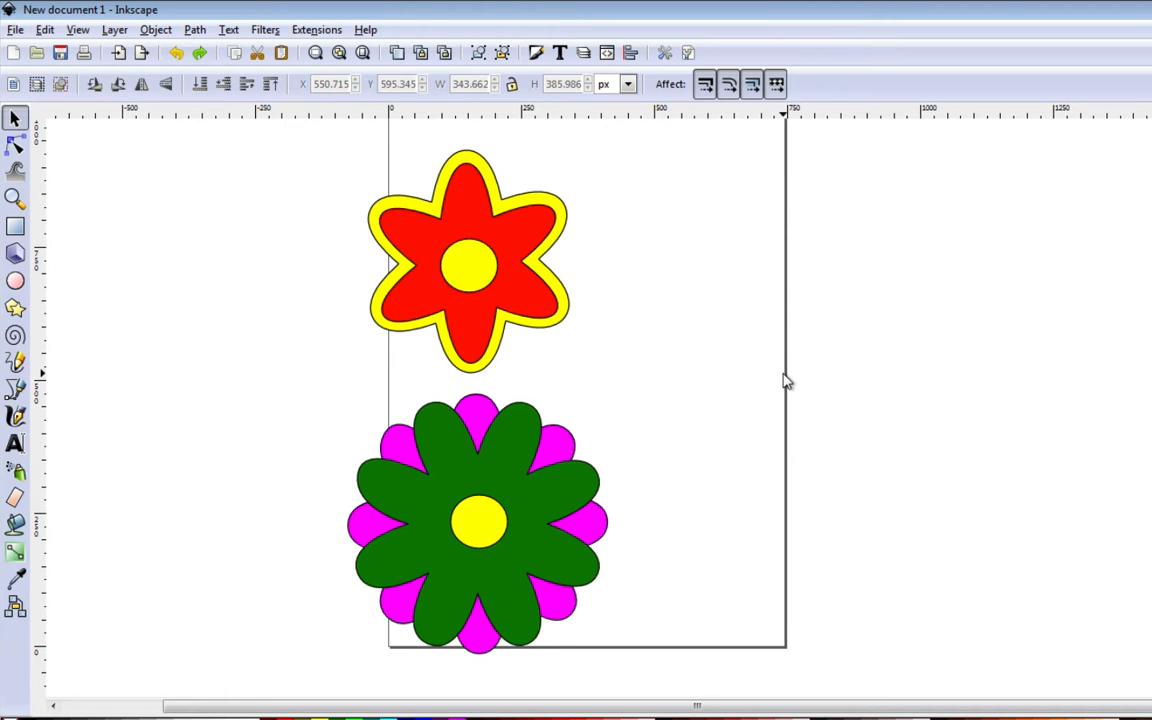
# Step: Paste the copied red six-pointed star and magenta eight-pointed star beside the two finished flowers
pyautogui.hotkey('ctrl', 'v')
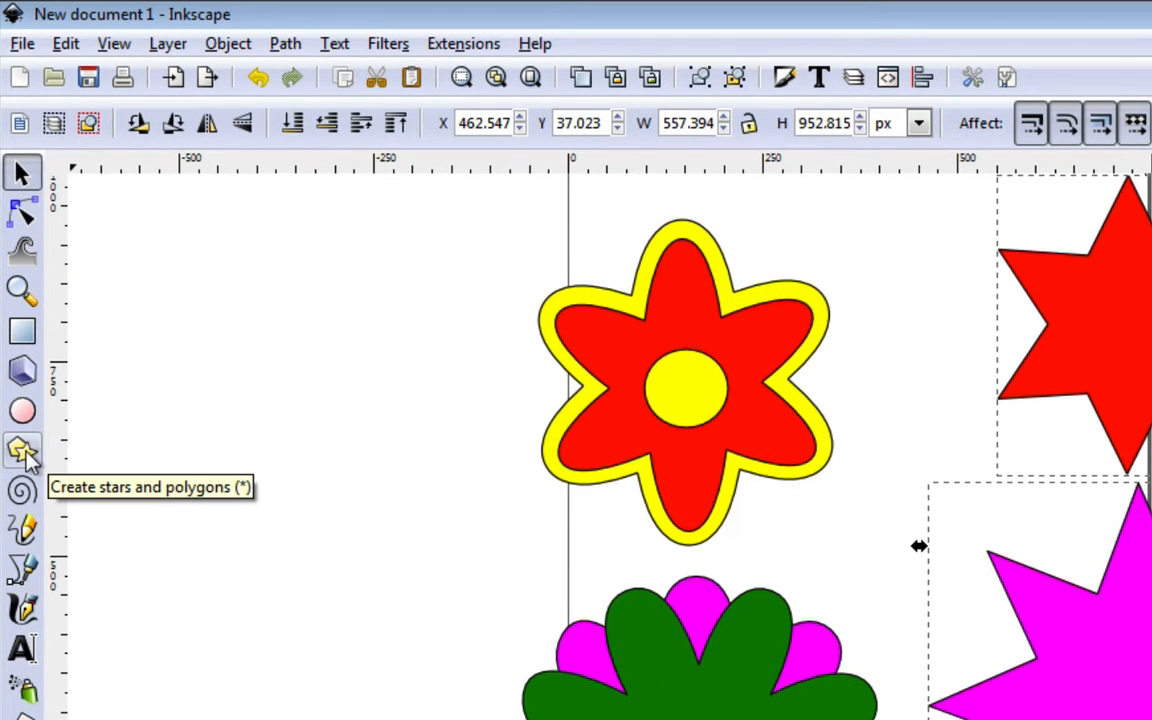
# Step: Draw a yellow six-cornered star in the empty area on the opposite side of the flowers from the pasted stars
pyautogui.click(23, 452)
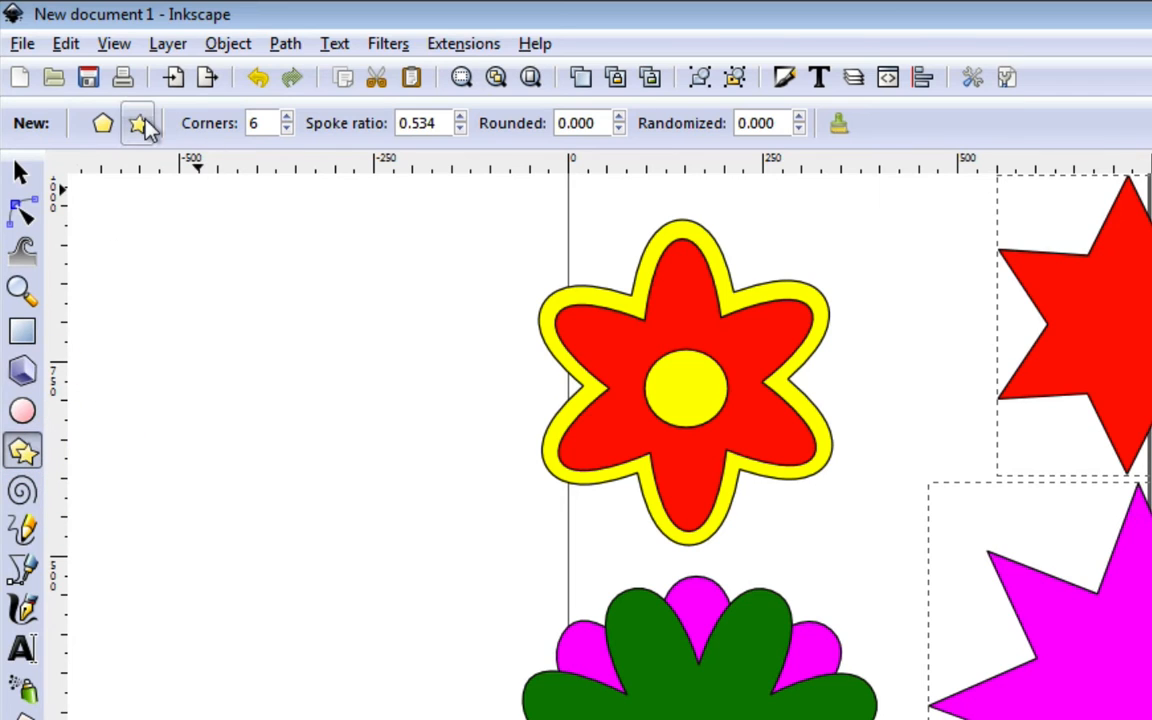
pyautogui.click(140, 122)
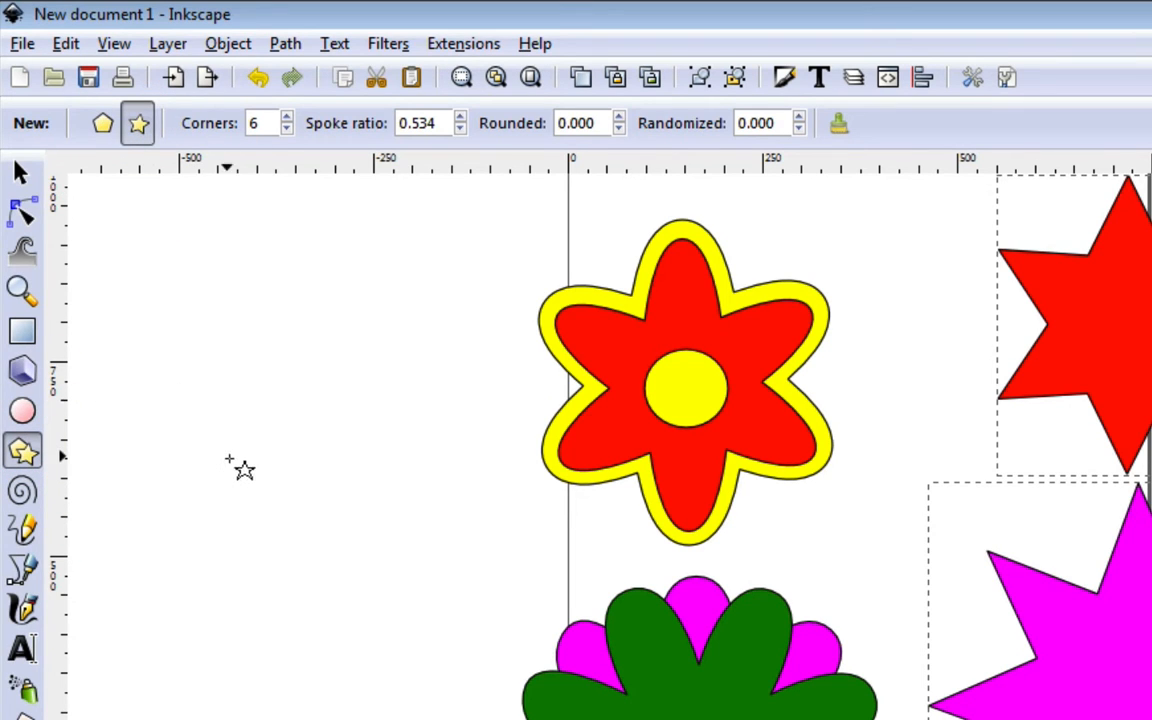
pyautogui.moveTo(234, 383); pyautogui.dragTo(335, 489)
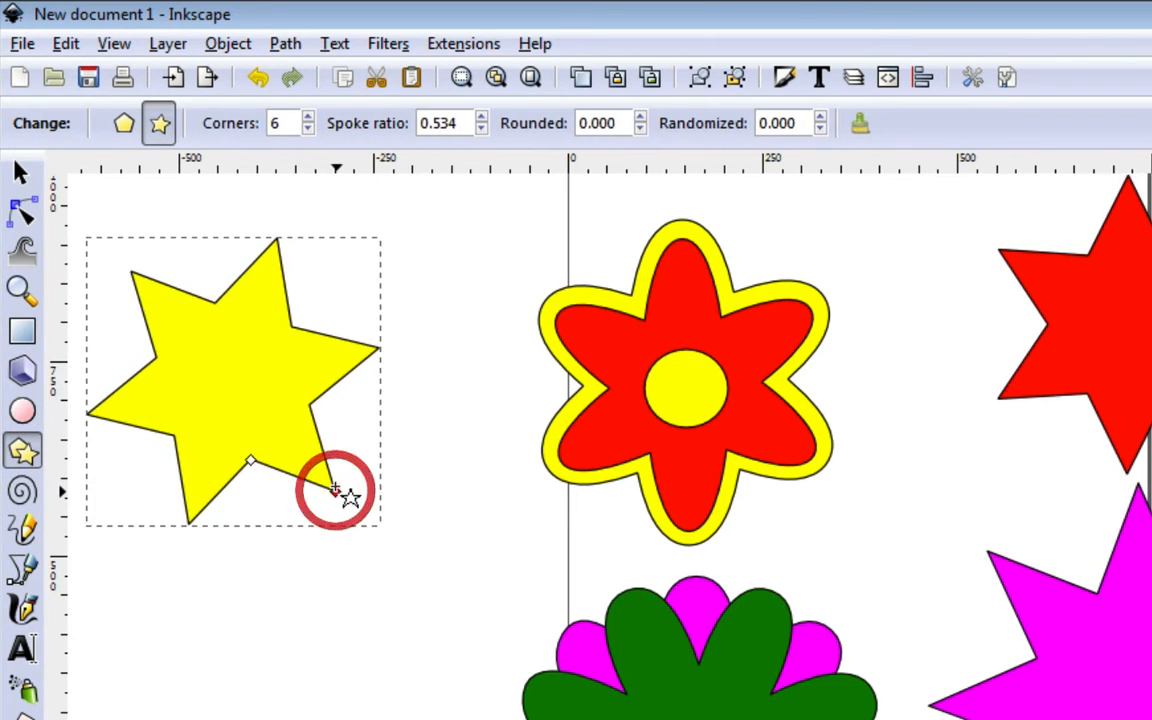
# Step: Try different corner counts between 4 and 8 on the yellow star, finishing with 7 corners
pyautogui.click(310, 118)
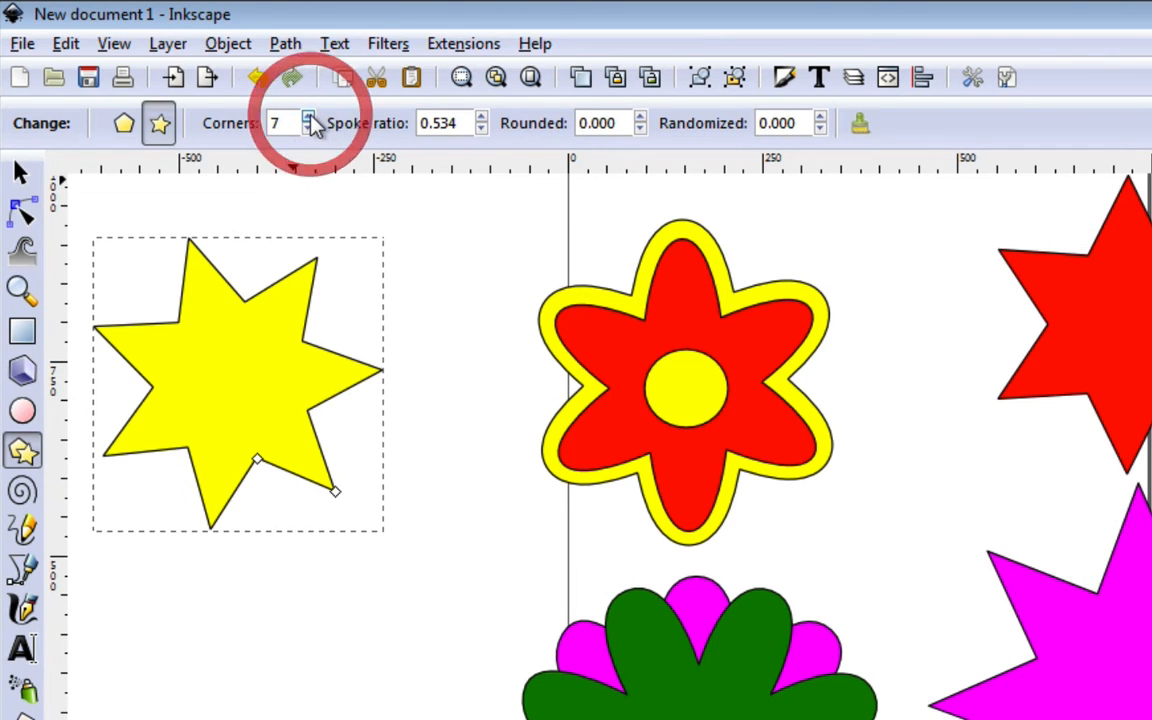
pyautogui.click(309, 129)
pyautogui.click(309, 129)
pyautogui.click(309, 129)
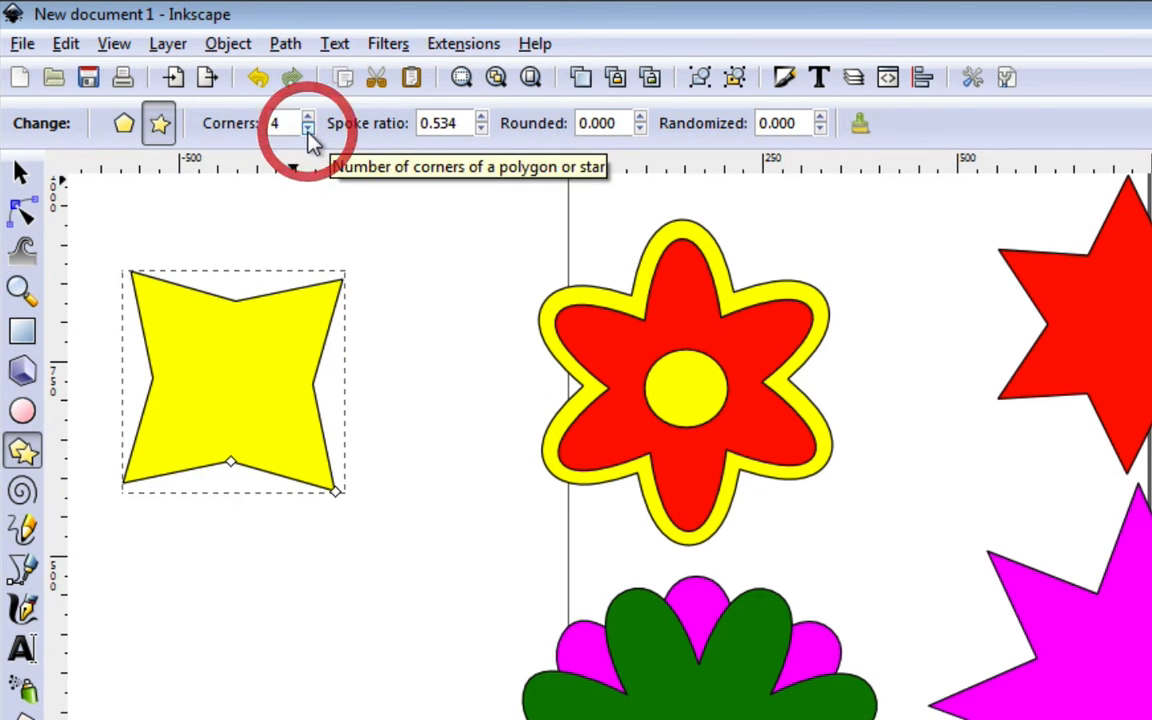
pyautogui.click(309, 118)
pyautogui.click(309, 118)
pyautogui.click(309, 118)
pyautogui.click(309, 118)
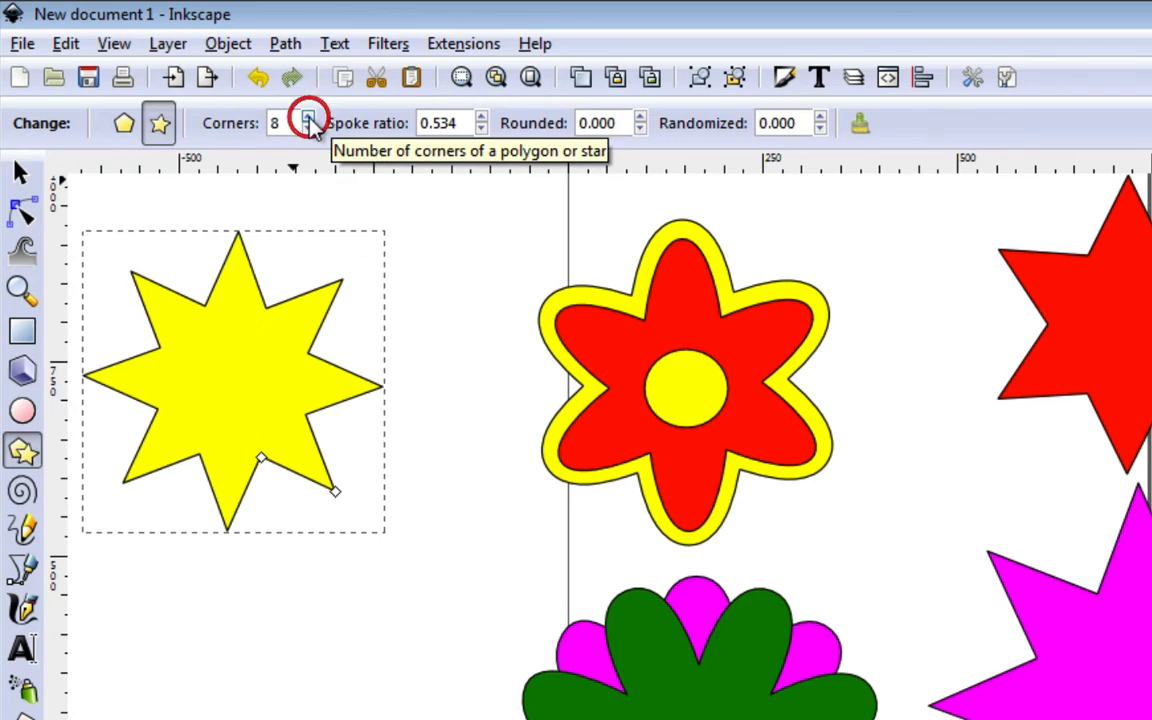
pyautogui.click(309, 129)
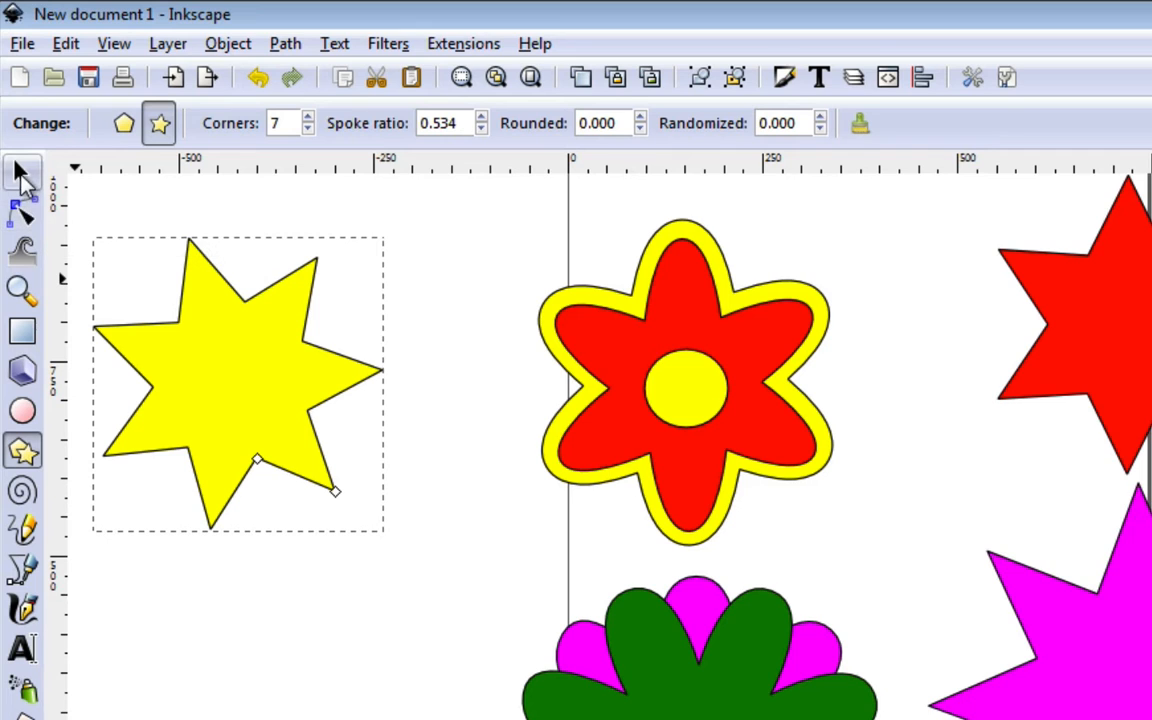
# Step: Delete the yellow seven-pointed practice star
pyautogui.click(22, 210)
pyautogui.click(22, 176)
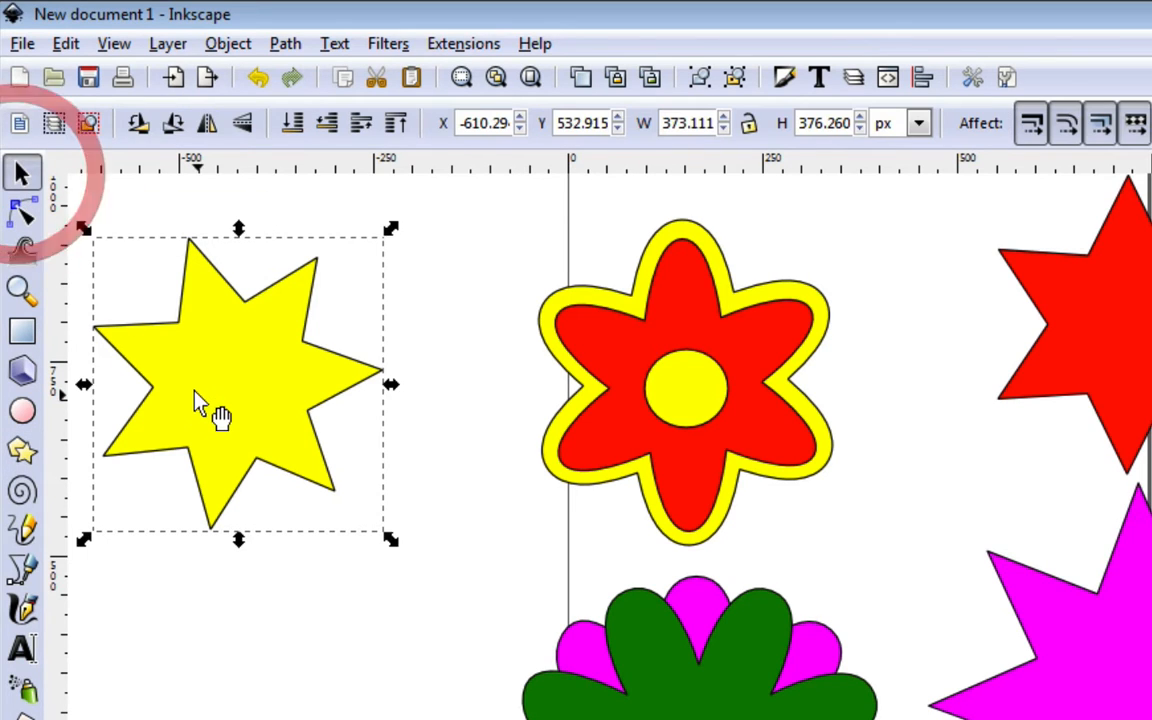
pyautogui.click(196, 396)
pyautogui.press('Delete')
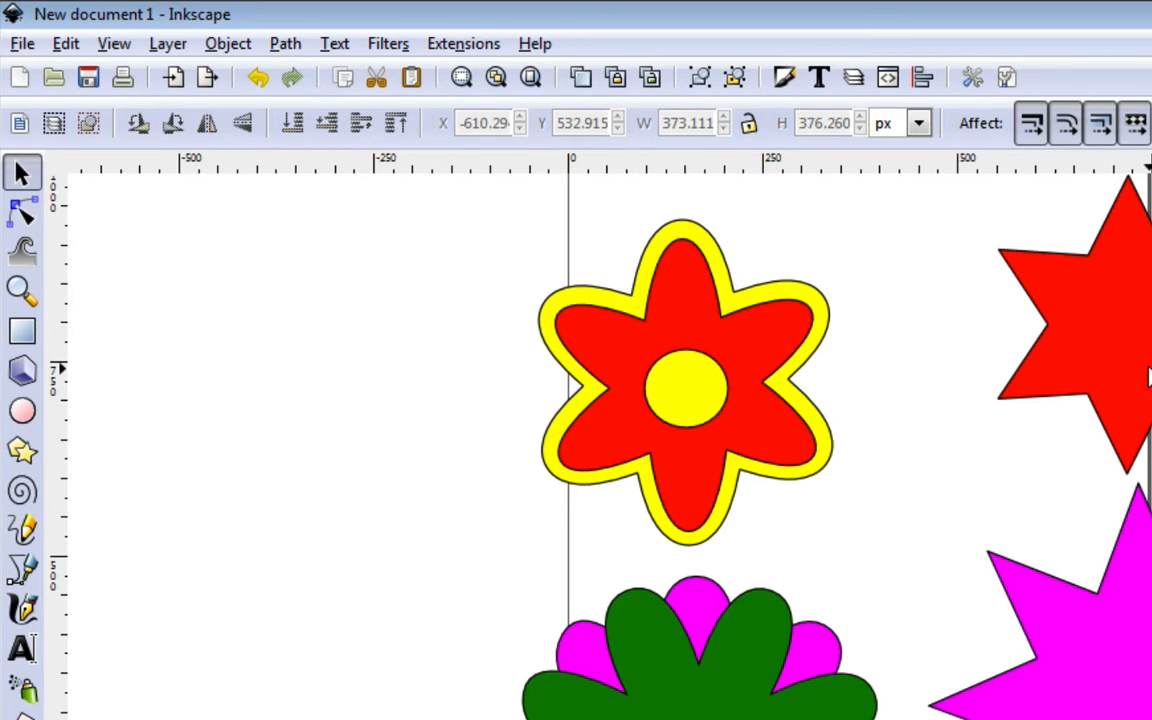
# Step: Convert the red six-pointed star from an object to an editable path
pyautogui.scroll(3, 610, 393)
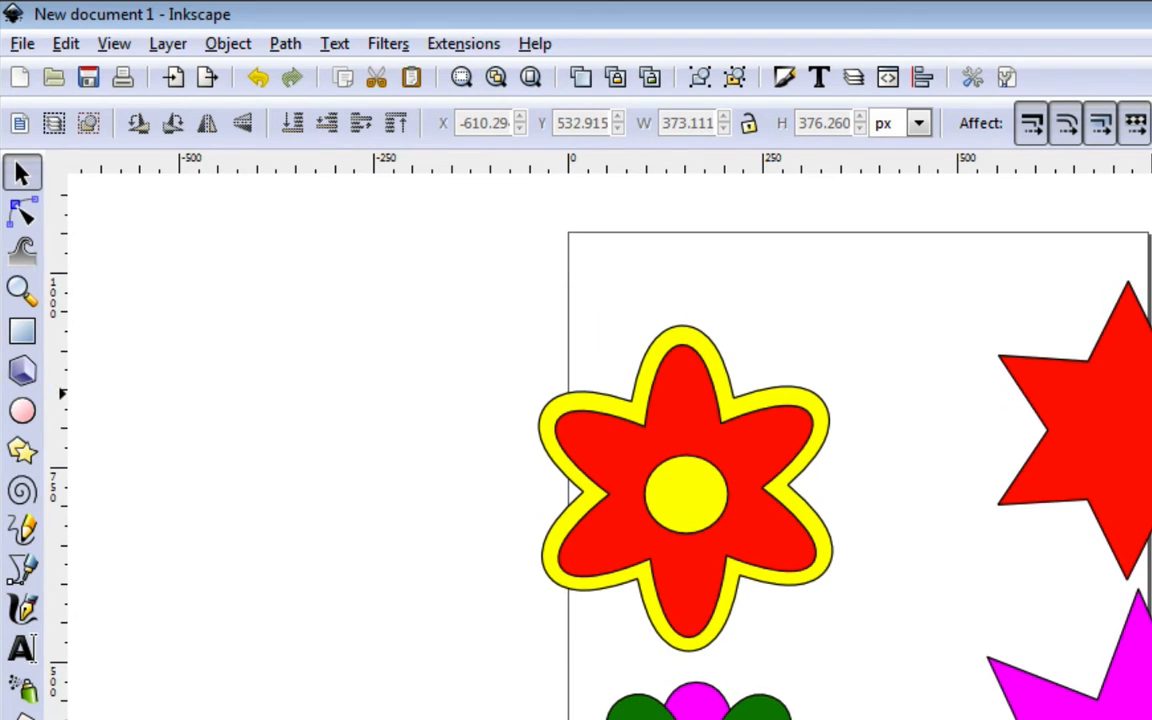
pyautogui.click(22, 215)
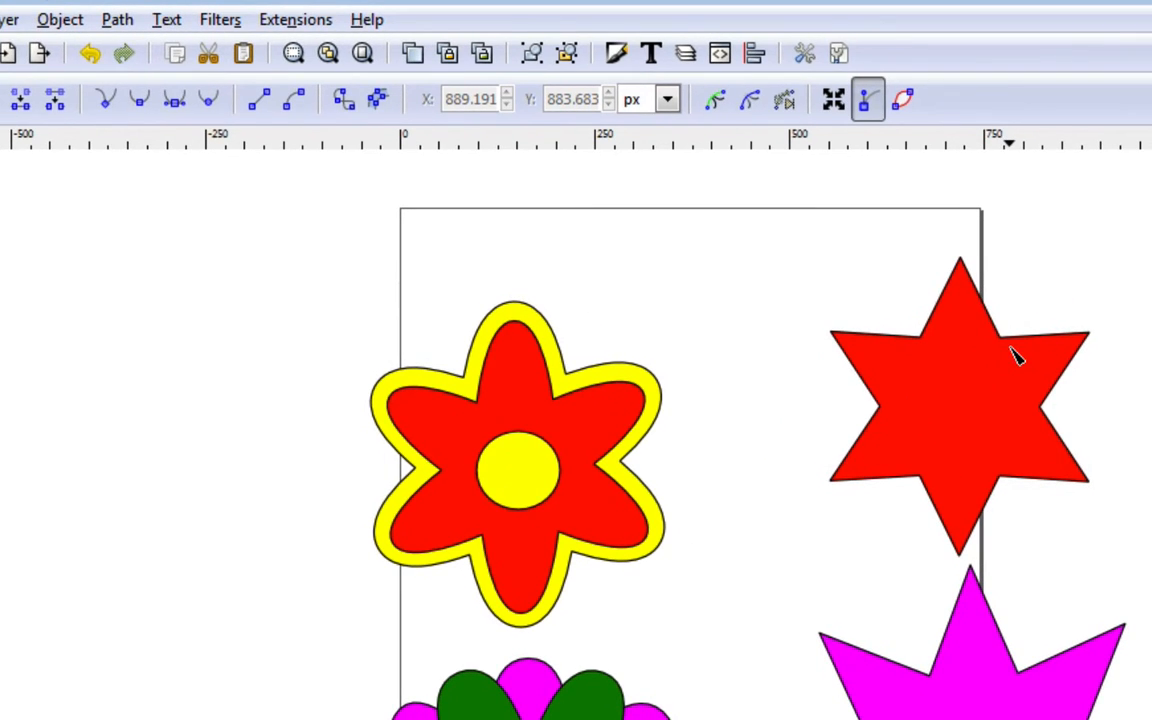
pyautogui.click(1012, 348)
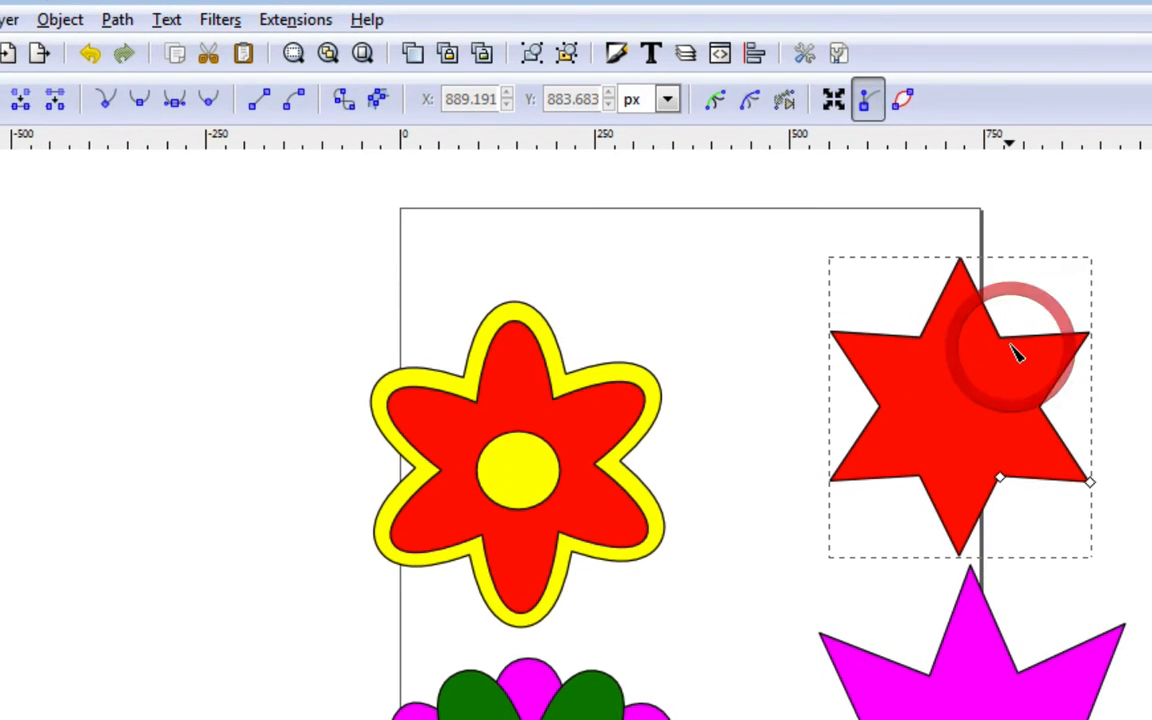
pyautogui.click(117, 20)
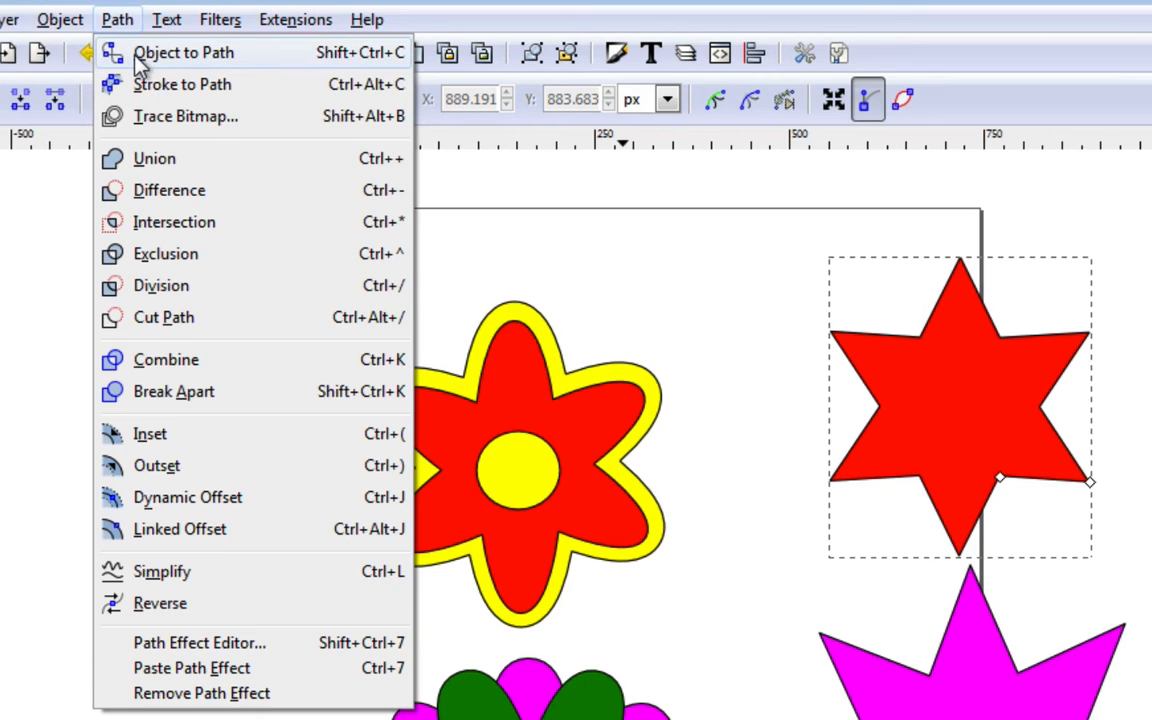
pyautogui.click(140, 55)
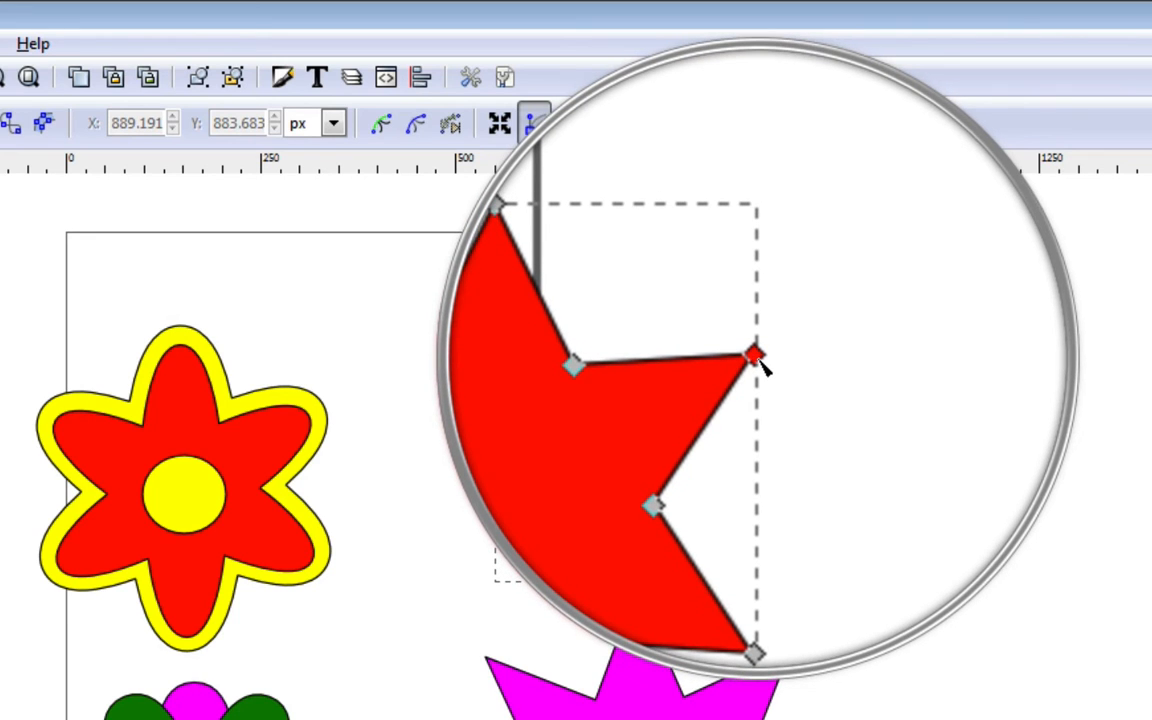
# Step: Make the red star's six outer tip nodes symmetric so its points become rounded petals
pyautogui.click(756, 356)
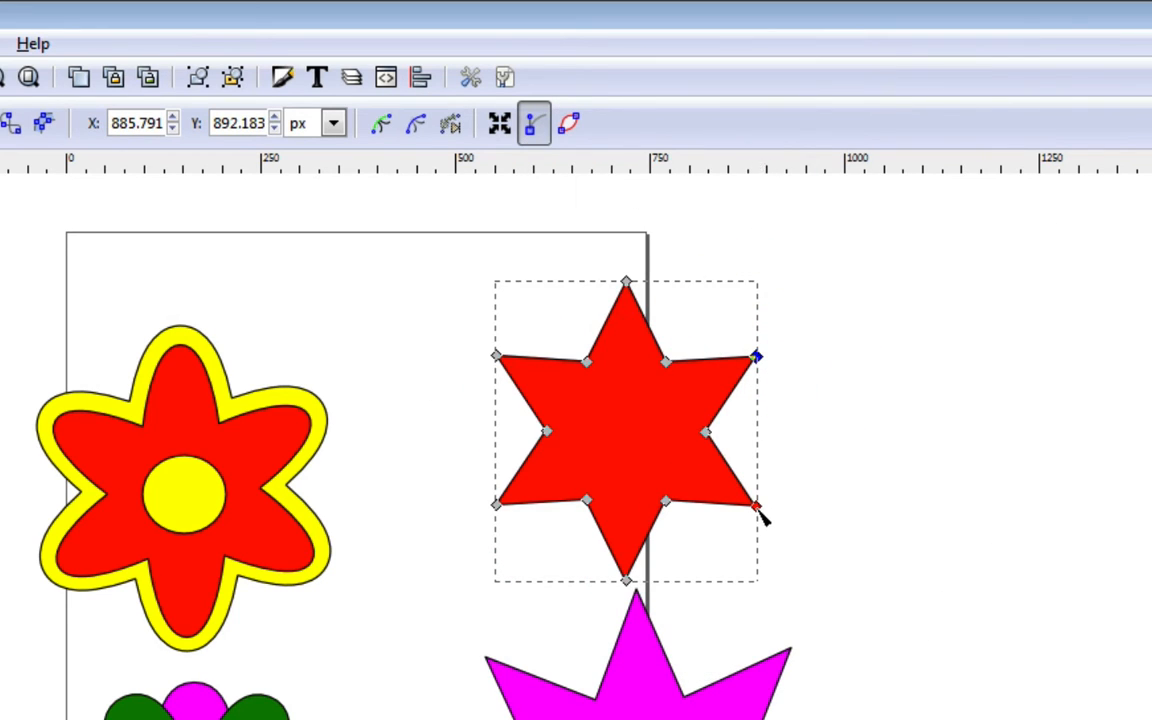
pyautogui.keyDown('shift'); pyautogui.click(757, 507); pyautogui.keyUp('shift')
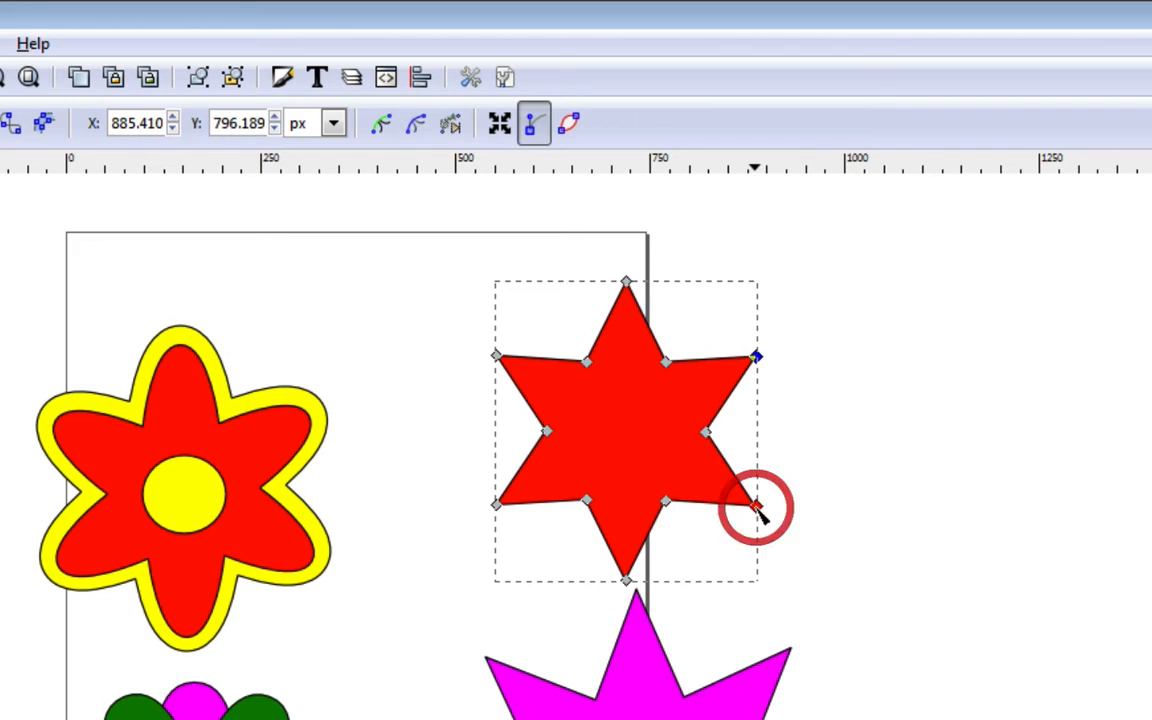
pyautogui.keyDown('shift'); pyautogui.click(626, 582); pyautogui.keyUp('shift')
pyautogui.keyDown('shift'); pyautogui.click(496, 505); pyautogui.keyUp('shift')
pyautogui.keyDown('shift'); pyautogui.click(497, 356); pyautogui.keyUp('shift')
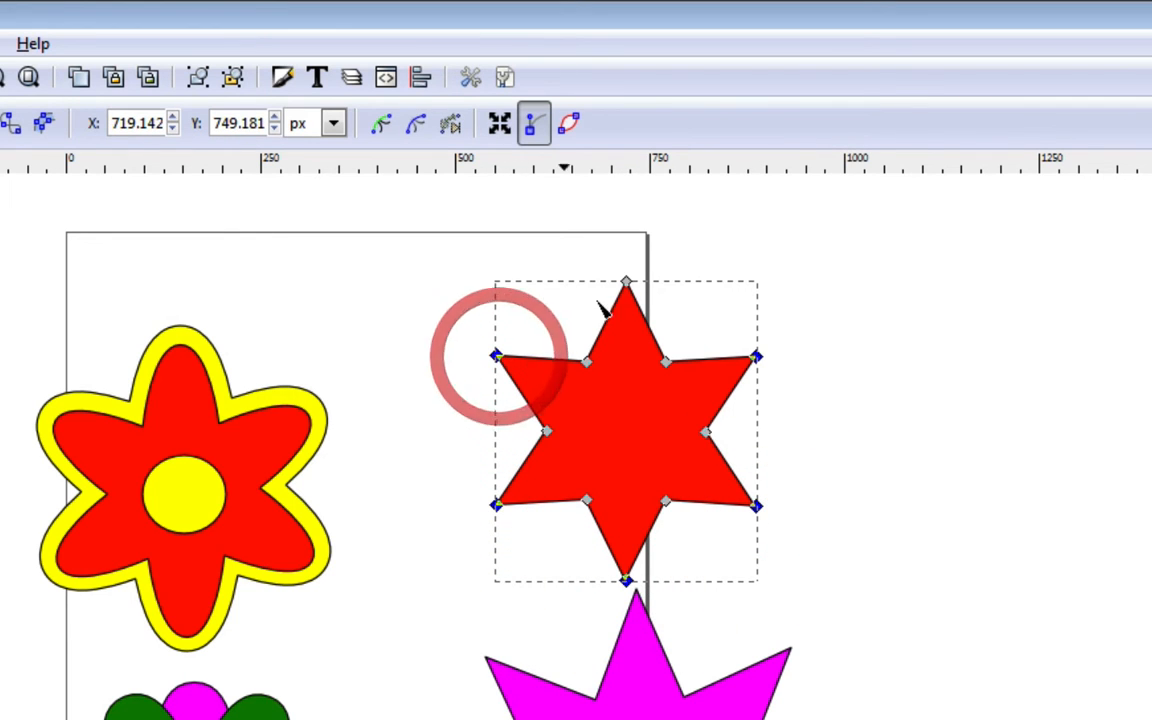
pyautogui.keyDown('shift'); pyautogui.click(626, 283); pyautogui.keyUp('shift')
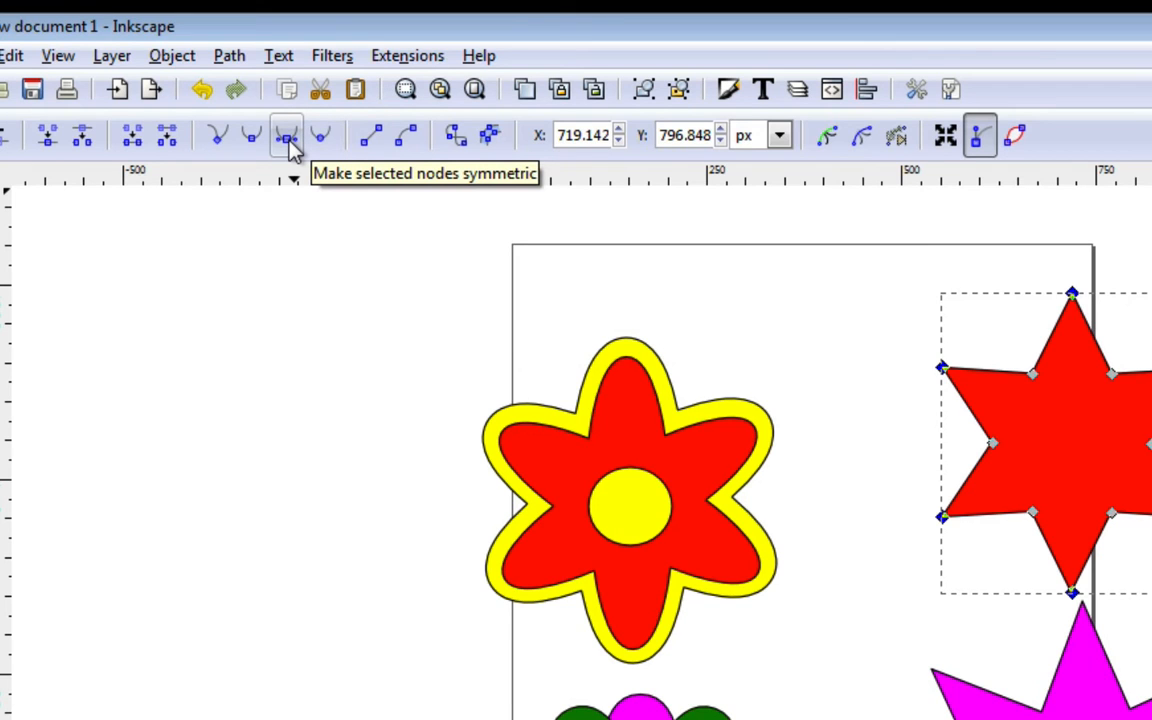
pyautogui.click(288, 140)
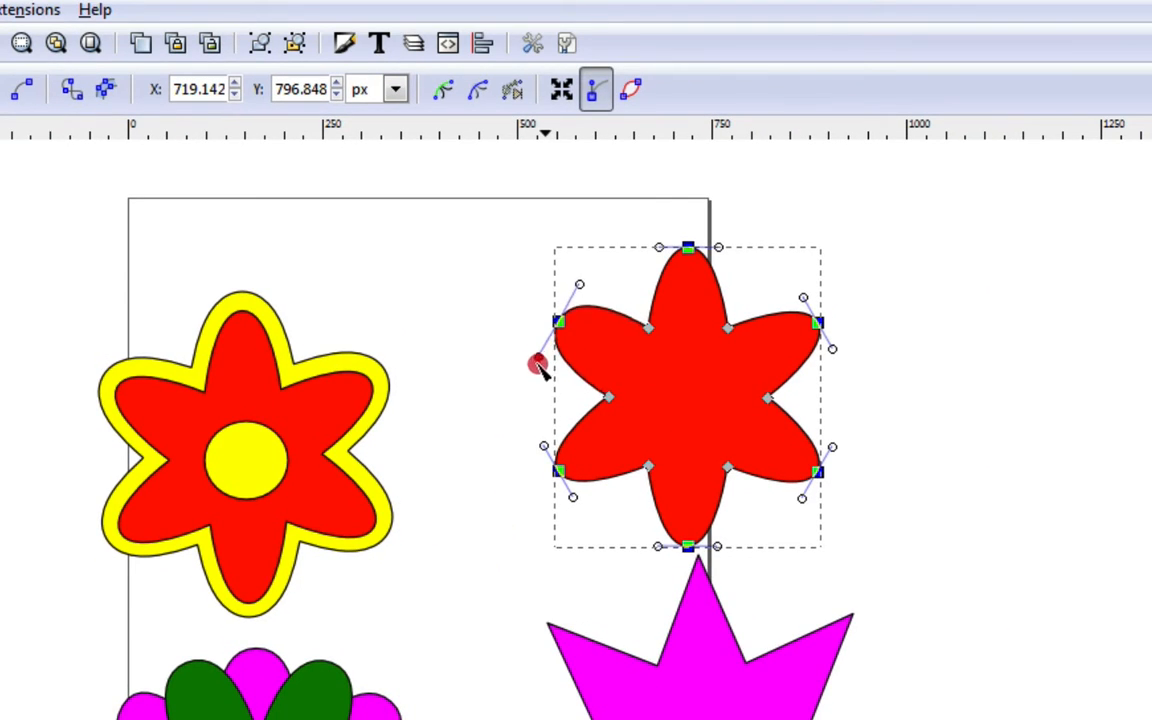
# Step: Lengthen the node handles at the tips of every red petal except the upper one to widen those petals
pyautogui.moveTo(543, 351); pyautogui.dragTo(537, 360)
pyautogui.moveTo(545, 447); pyautogui.dragTo(537, 434)
pyautogui.moveTo(657, 547); pyautogui.dragTo(646, 546)
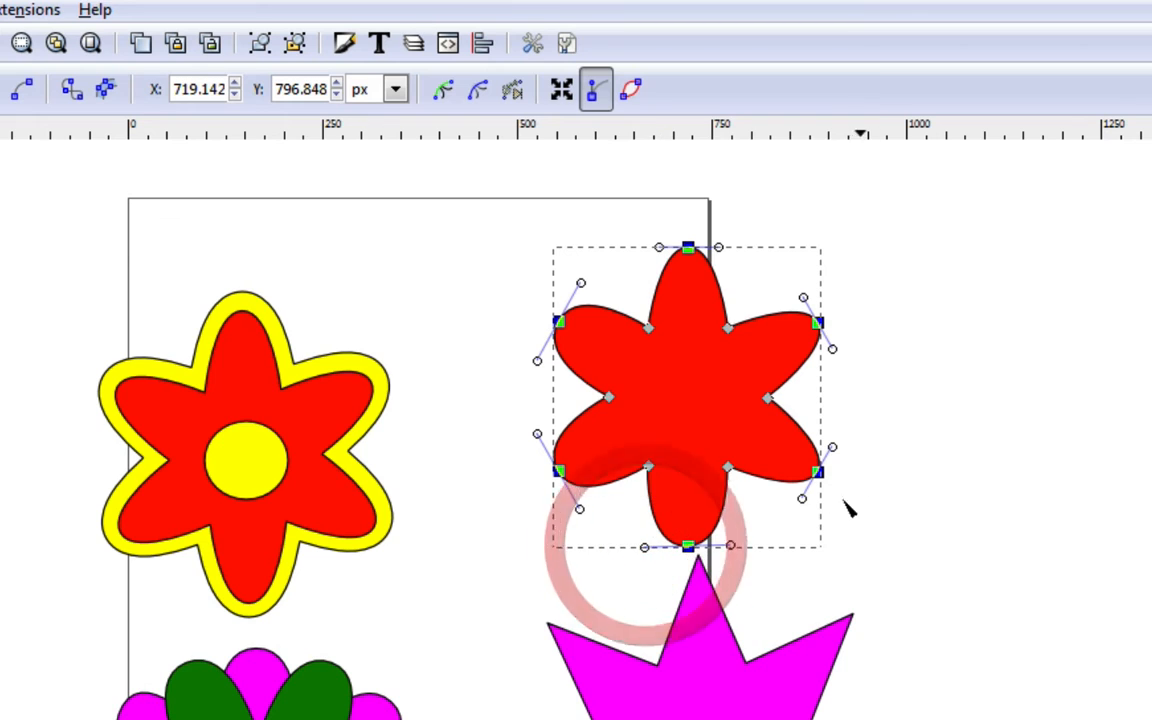
pyautogui.moveTo(802, 498); pyautogui.dragTo(798, 507)
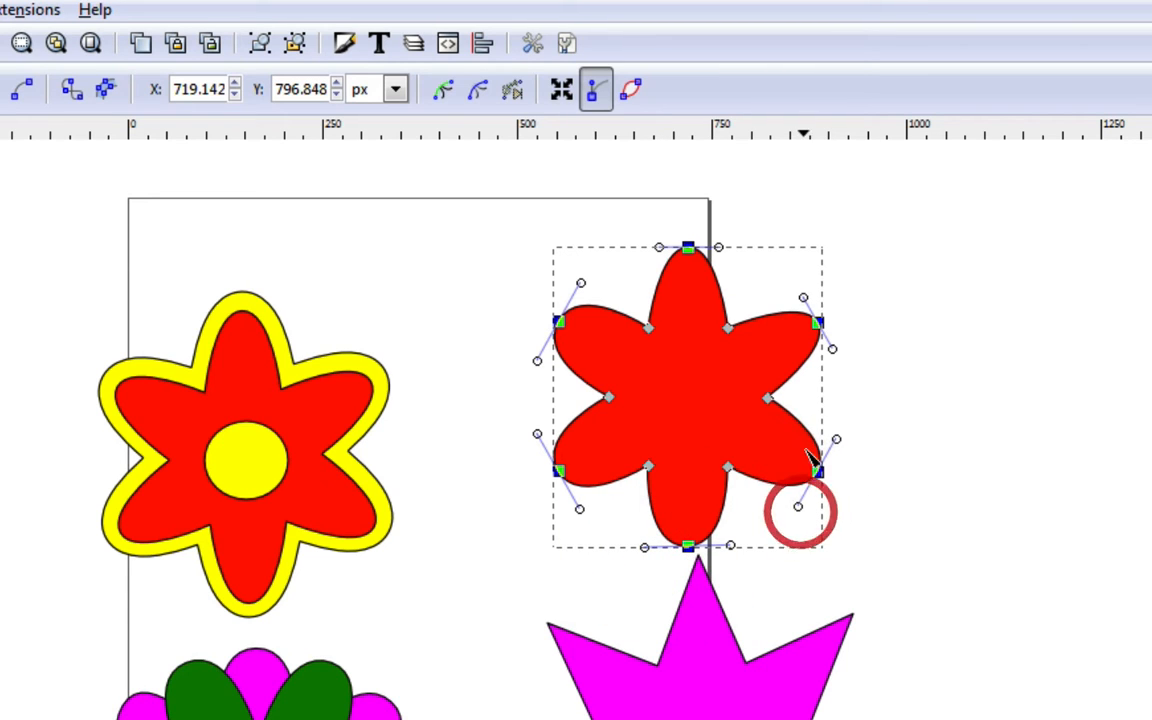
pyautogui.moveTo(832, 350); pyautogui.dragTo(836, 360)
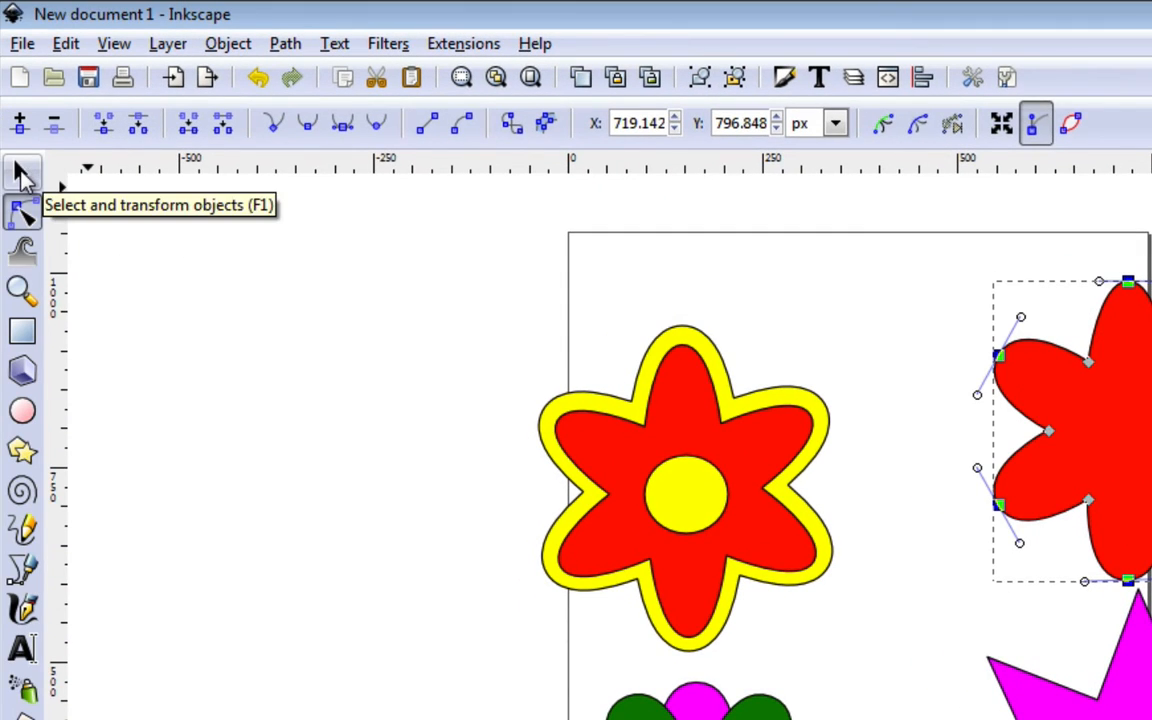
# Step: Create a linked offset of the red flower and expand it outward to about 402 by 444 px
pyautogui.click(22, 175)
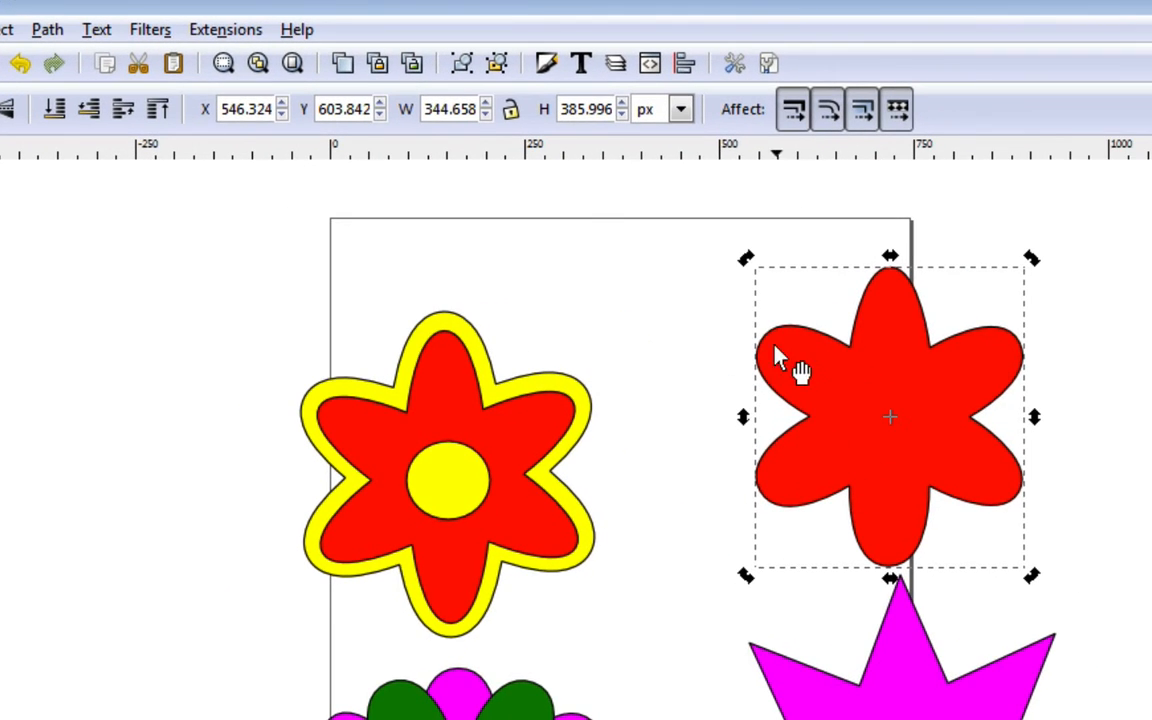
pyautogui.click(44, 32)
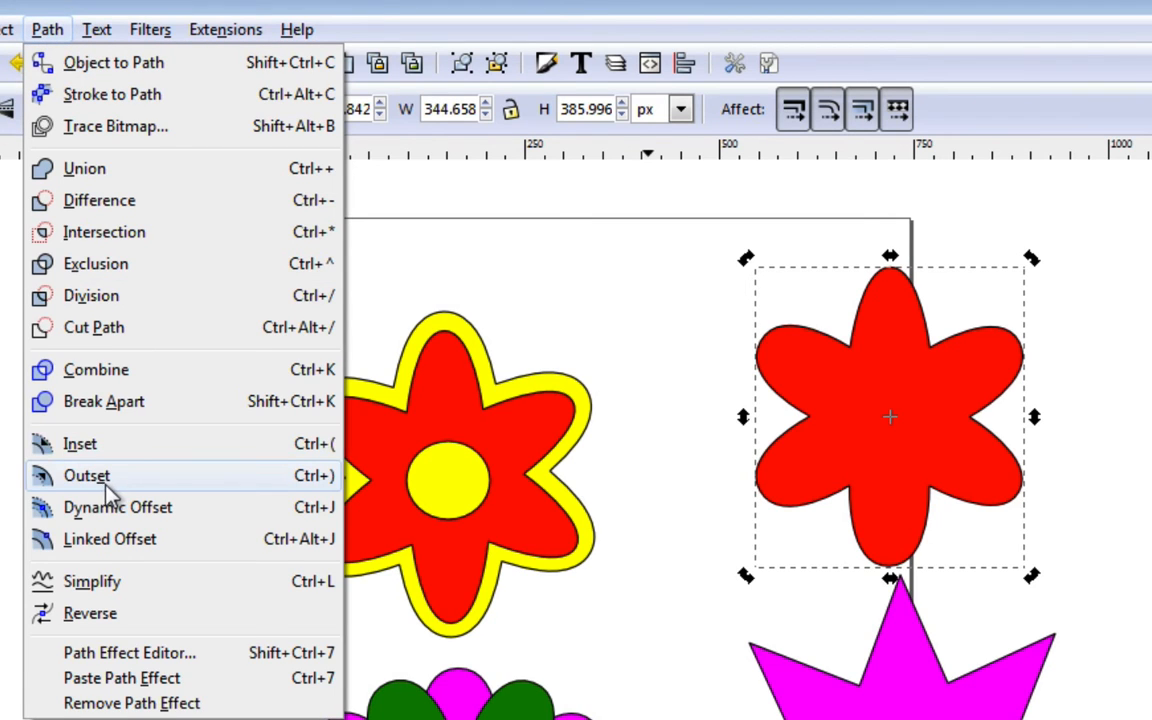
pyautogui.click(86, 540)
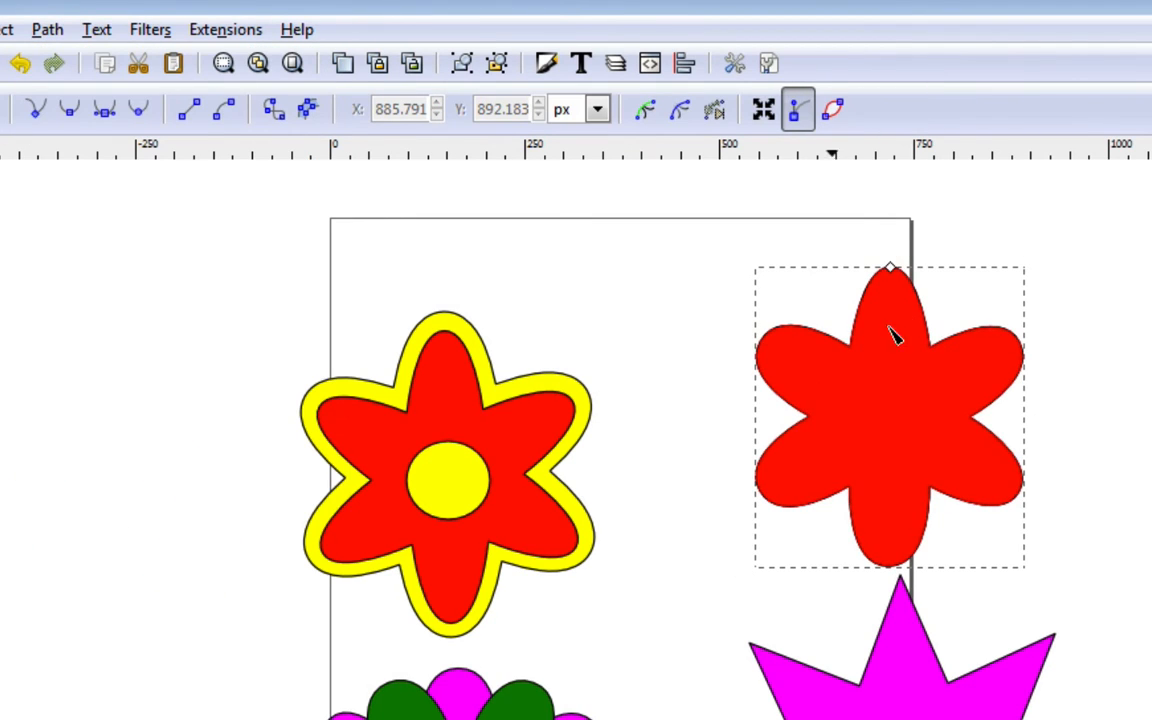
pyautogui.moveTo(893, 265); pyautogui.dragTo(890, 245)
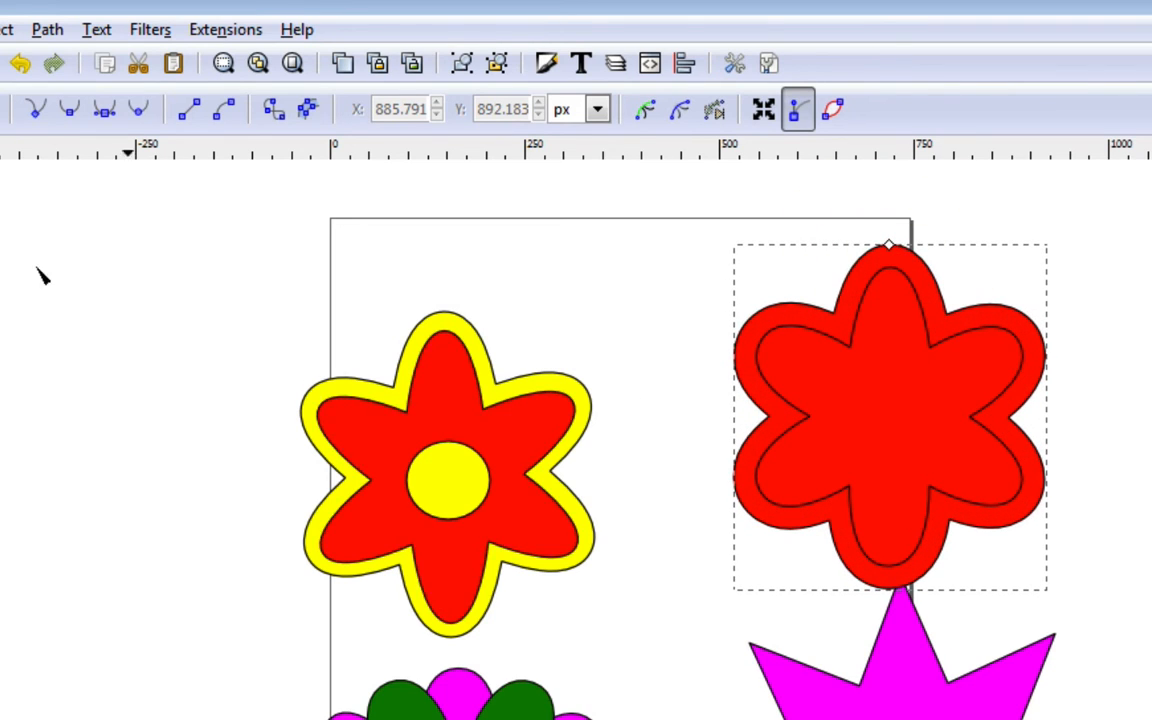
# Step: Convert the offset outline to a path and fill it with yellow
pyautogui.click(14, 115)
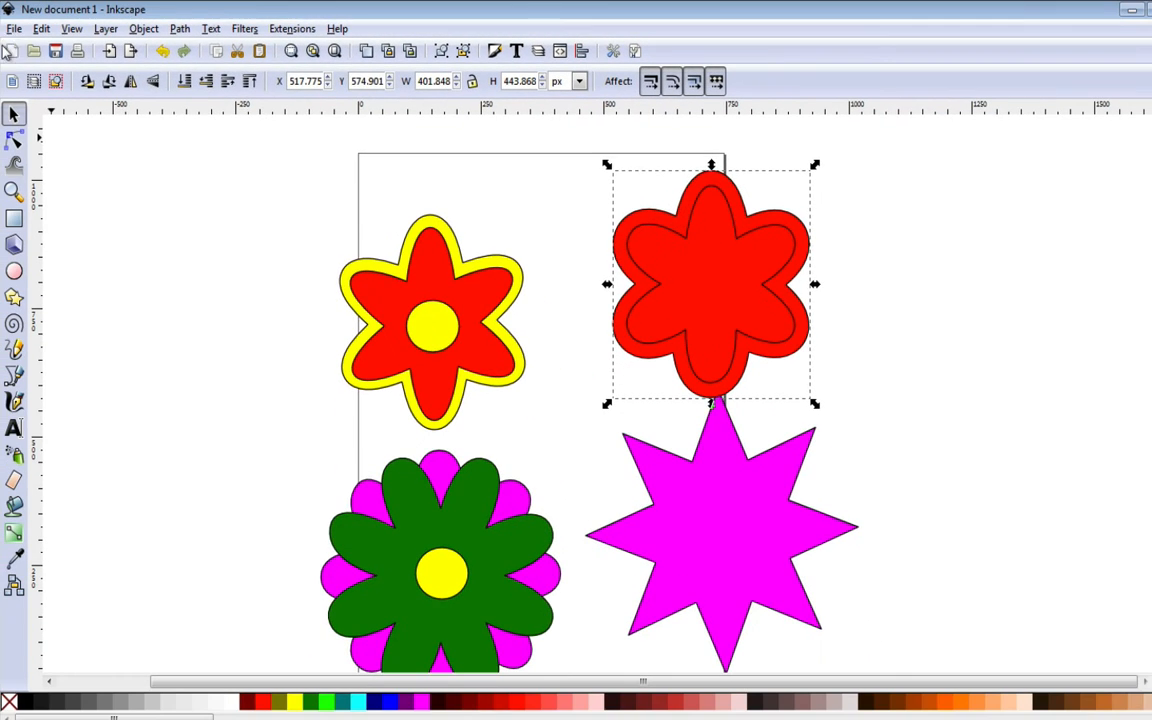
pyautogui.click(184, 29)
pyautogui.click(188, 51)
pyautogui.keyDown('shift'); pyautogui.click(292, 703); pyautogui.keyUp('shift')
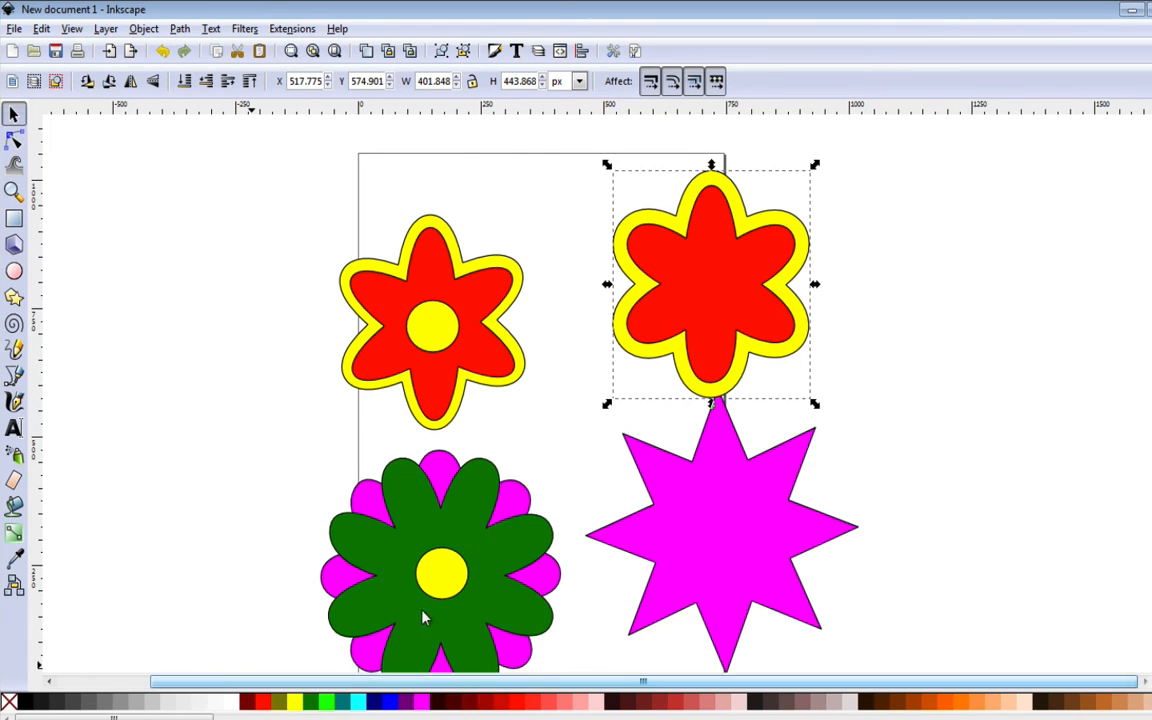
# Step: Draw a yellow circle about 121 by 126 px and place it over the middle of the new red flower
pyautogui.click(430, 328)
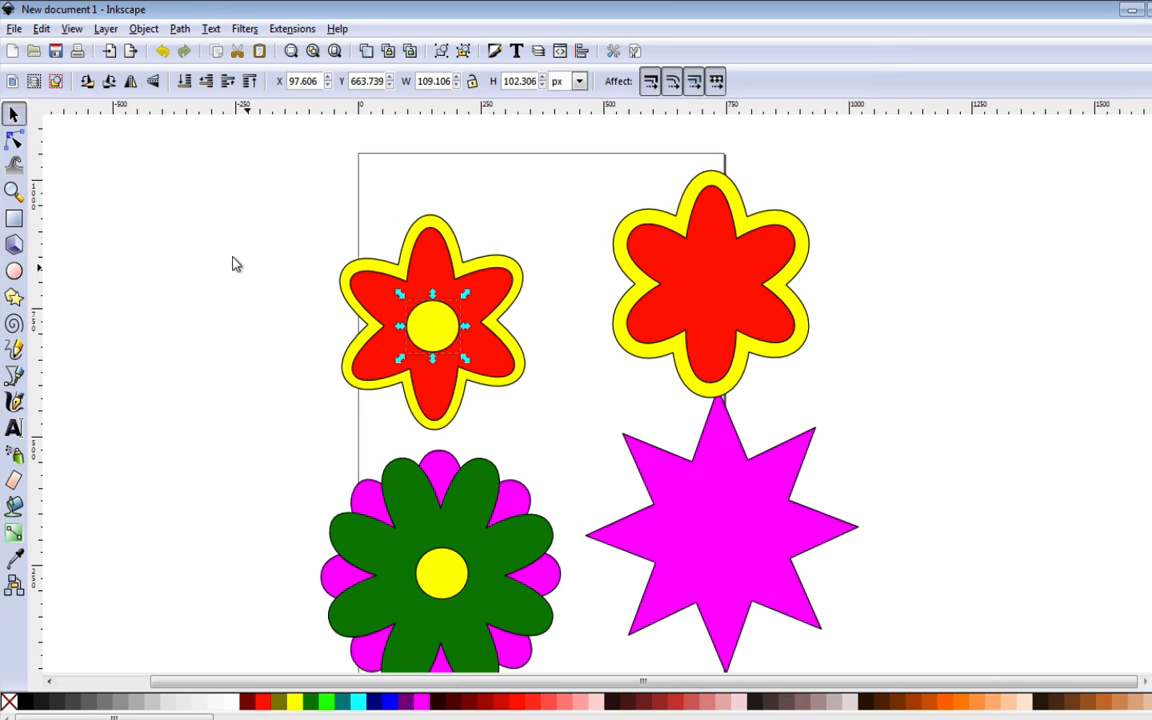
pyautogui.click(14, 271)
pyautogui.moveTo(880, 276)
pyautogui.mouseDown()
pyautogui.moveTo(943, 337)
pyautogui.moveTo(714, 289)
pyautogui.mouseUp()
pyautogui.click(14, 113)
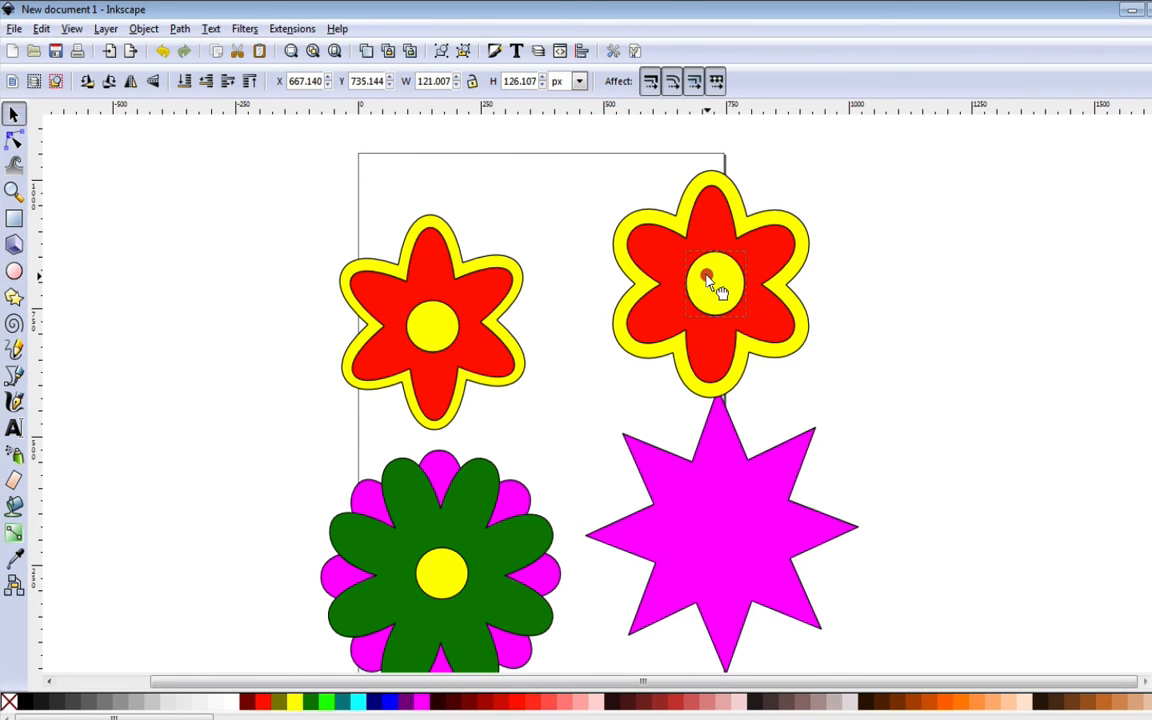
# Step: Convert the yellow circle to a path and align it by eye with the centre of the red flower
pyautogui.click(714, 289)
pyautogui.click(180, 29)
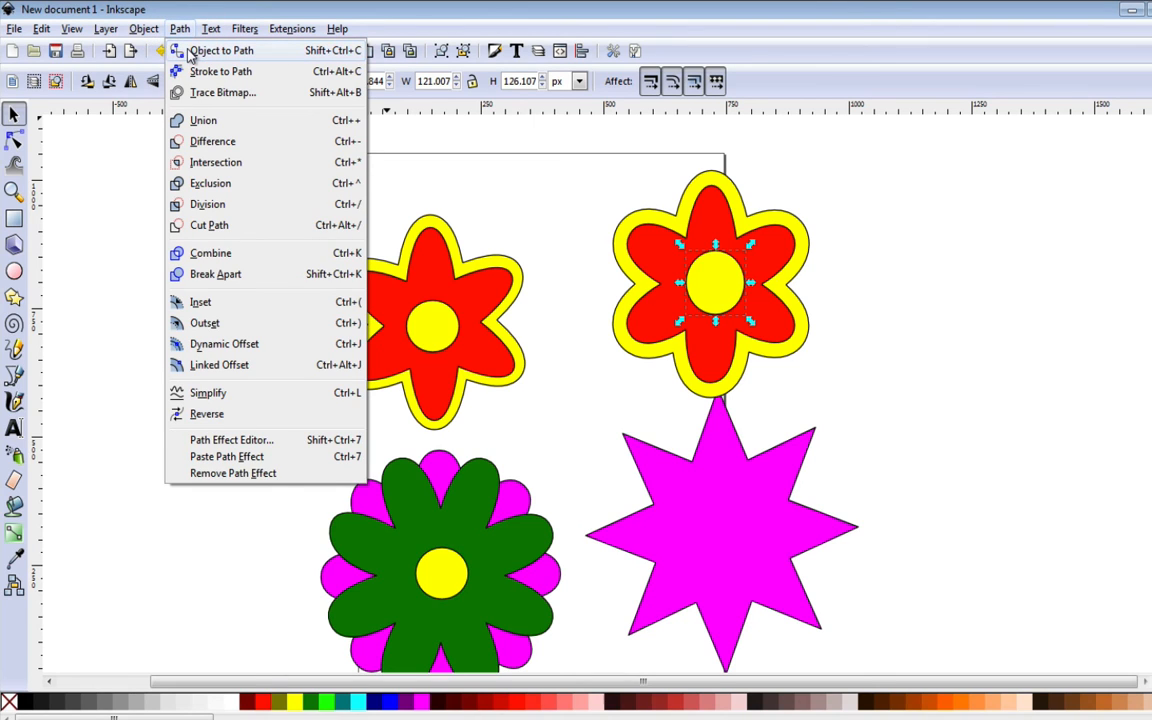
pyautogui.click(210, 51)
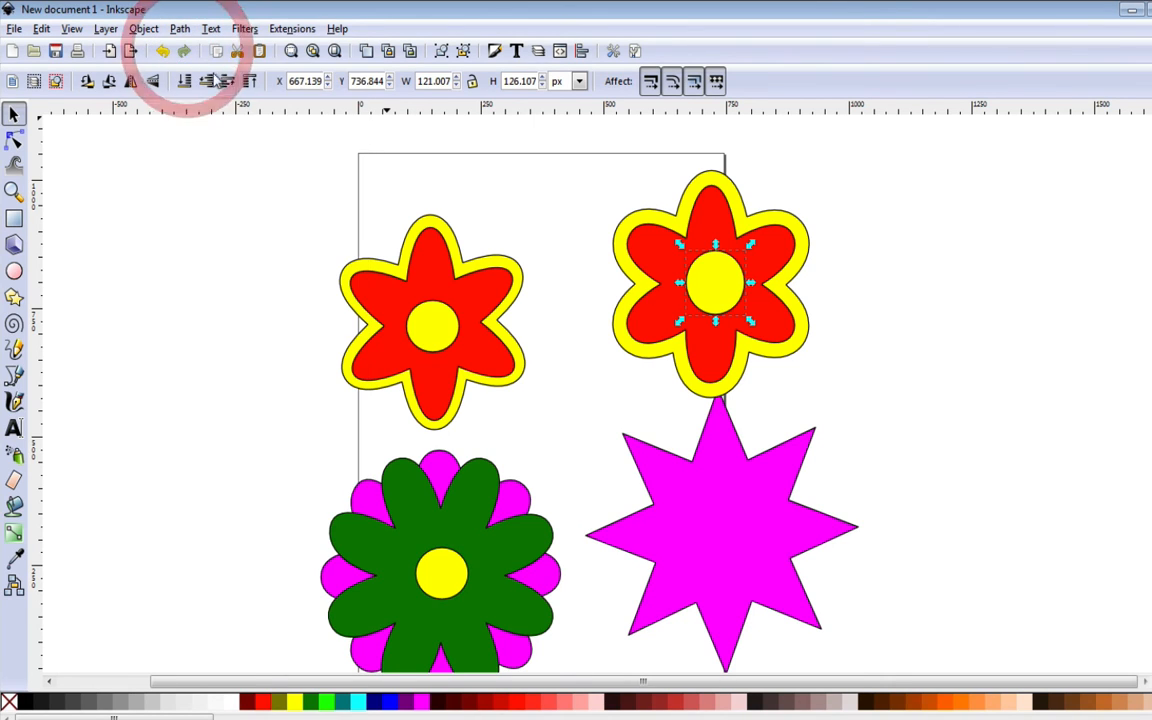
pyautogui.moveTo(727, 299); pyautogui.dragTo(711, 289)
pyautogui.click(711, 289)
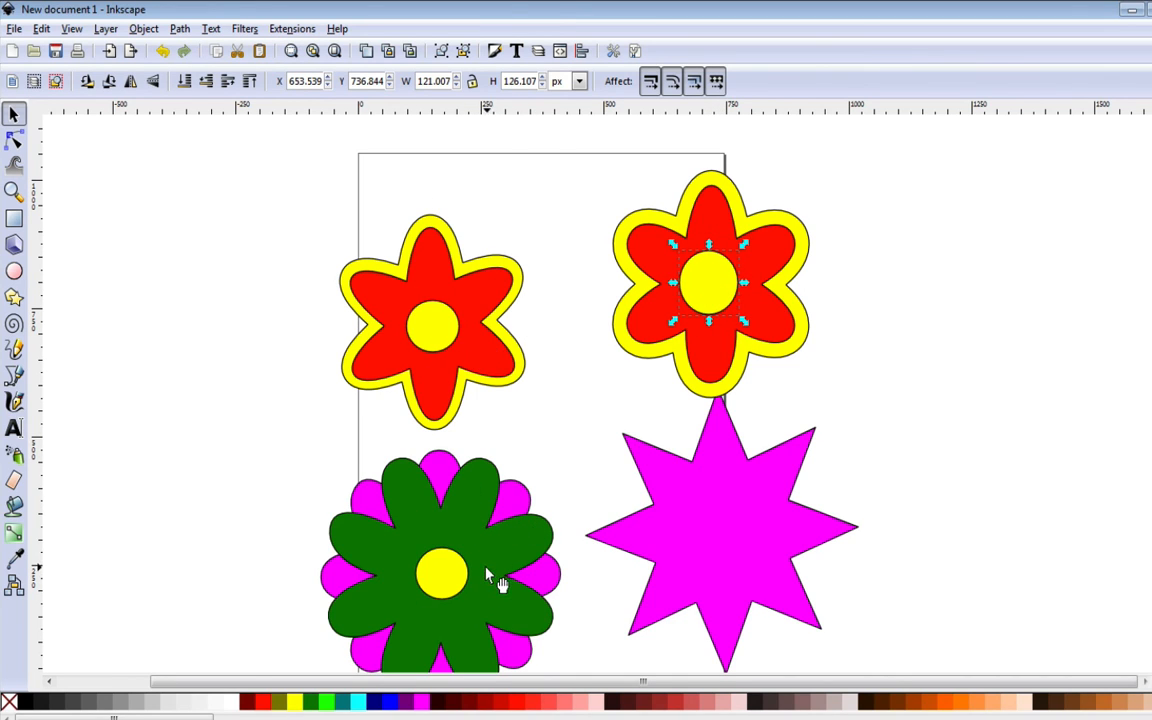
# Step: Move the green eight-petal shape off the lower example flower to the far side of the magenta star
pyautogui.moveTo(472, 543); pyautogui.dragTo(926, 521)
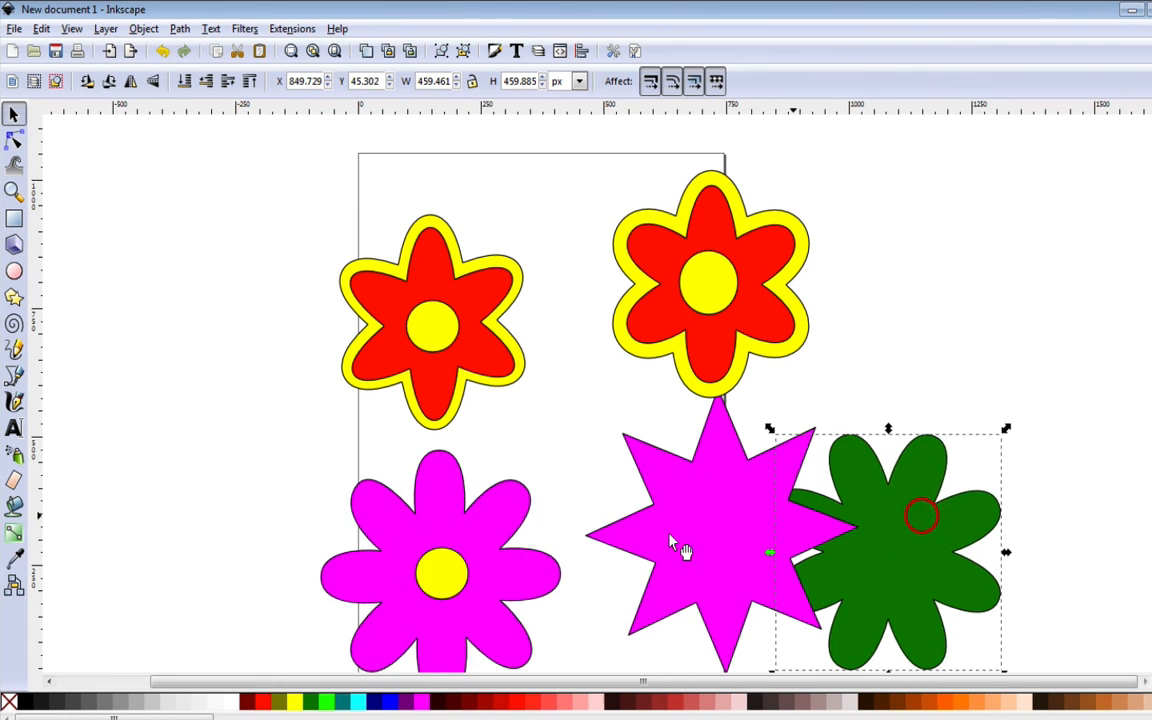
# Step: Duplicate the magenta eight-petal flower shape in place and rotate the copy so its petals fall between the original's petals
pyautogui.click(485, 533)
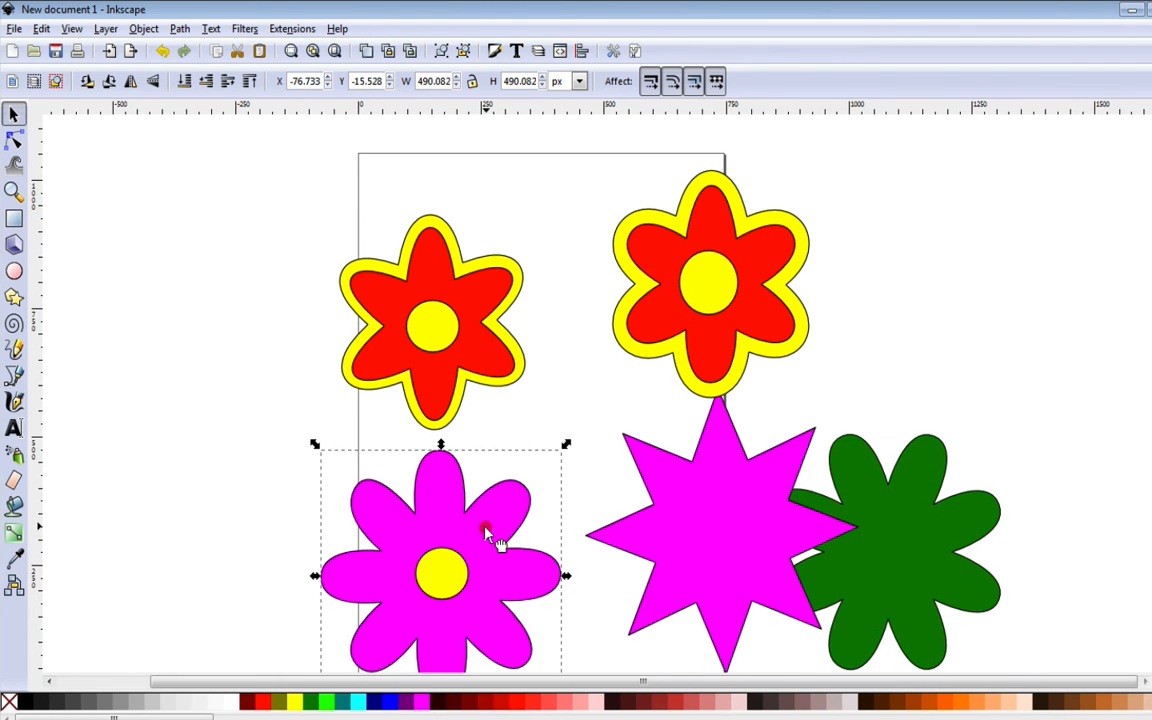
pyautogui.click(486, 530)
pyautogui.click(40, 29)
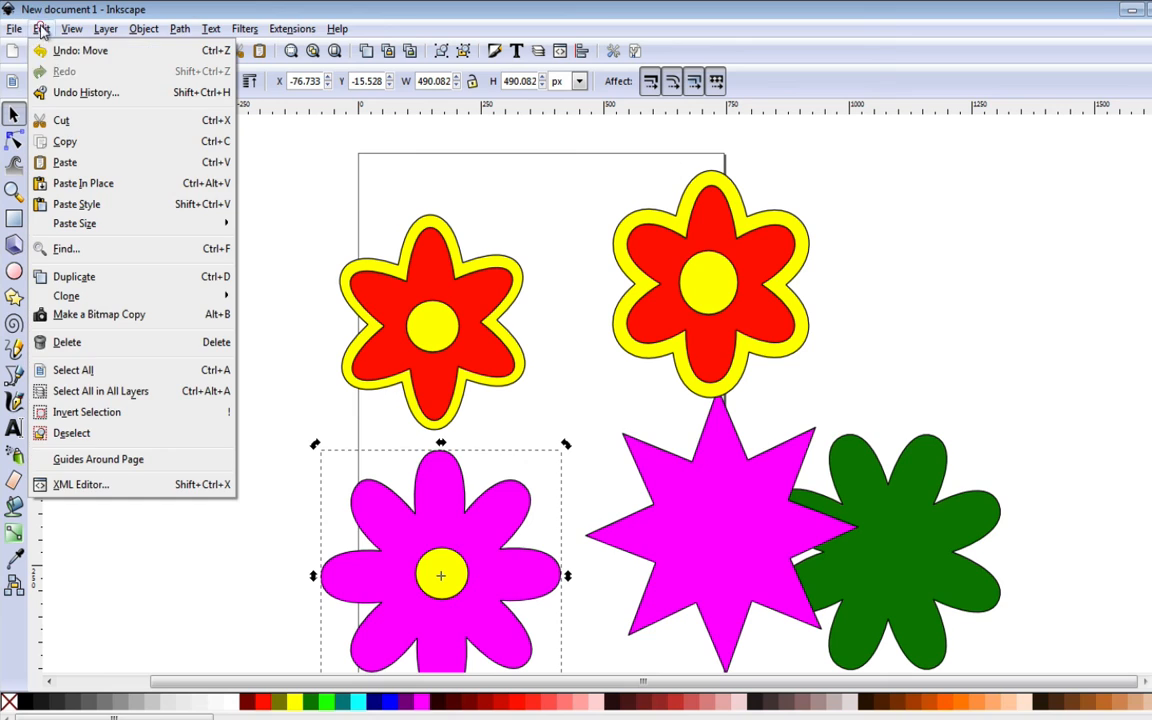
pyautogui.click(76, 277)
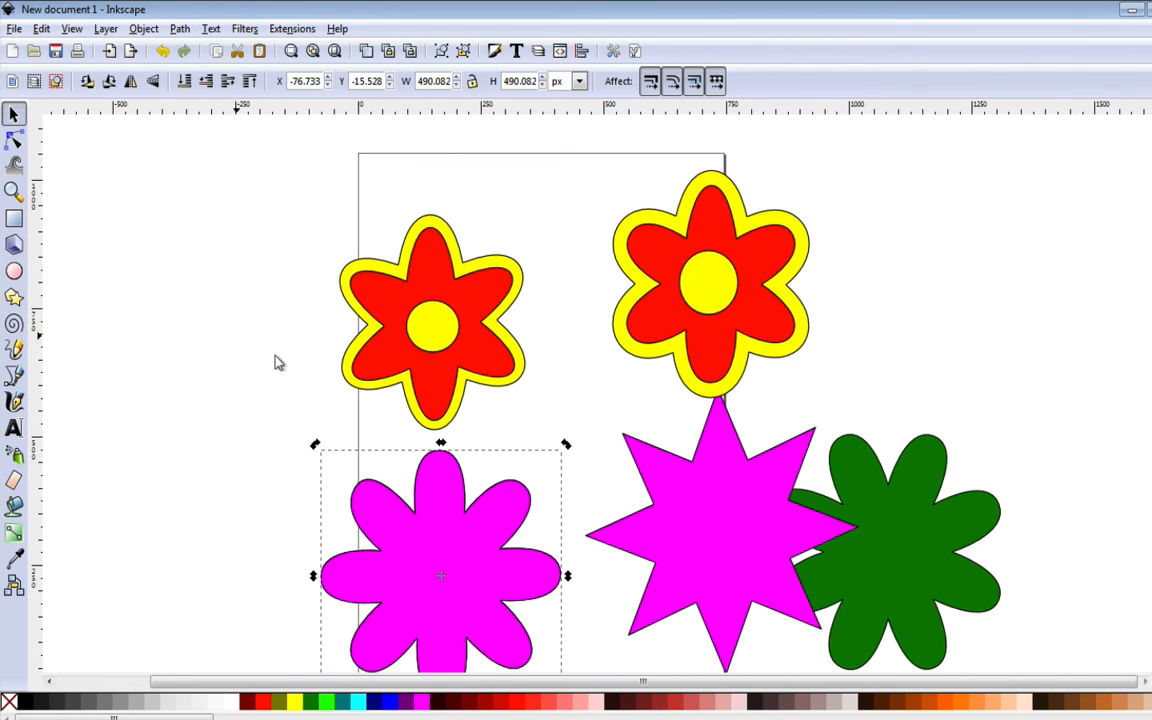
pyautogui.moveTo(317, 449); pyautogui.dragTo(375, 430)
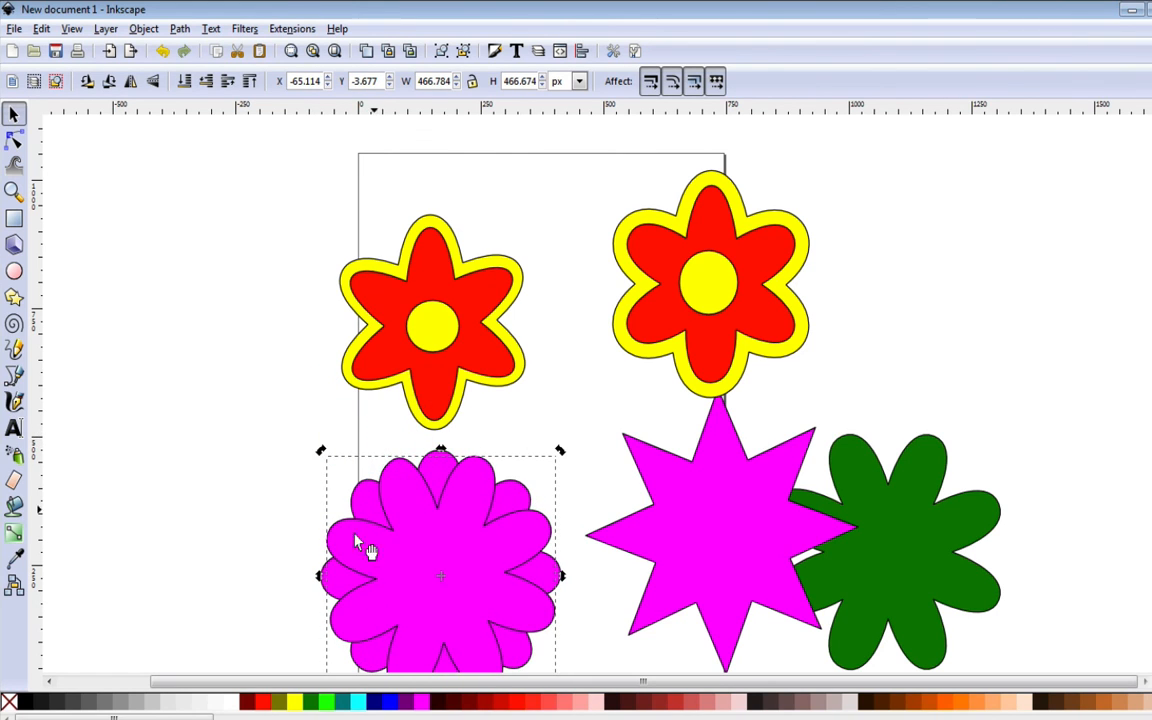
# Step: Fill the rotated duplicate of the magenta flower with dark green
pyautogui.click(318, 704)
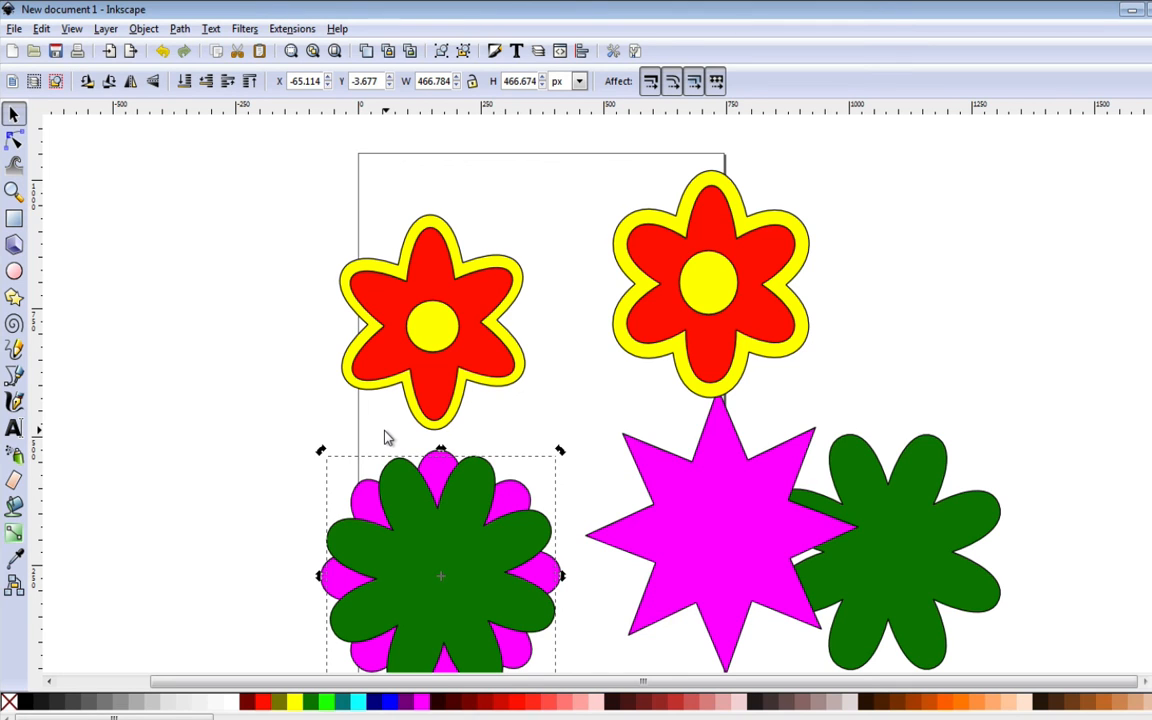
pyautogui.scroll(-4, 386, 442)
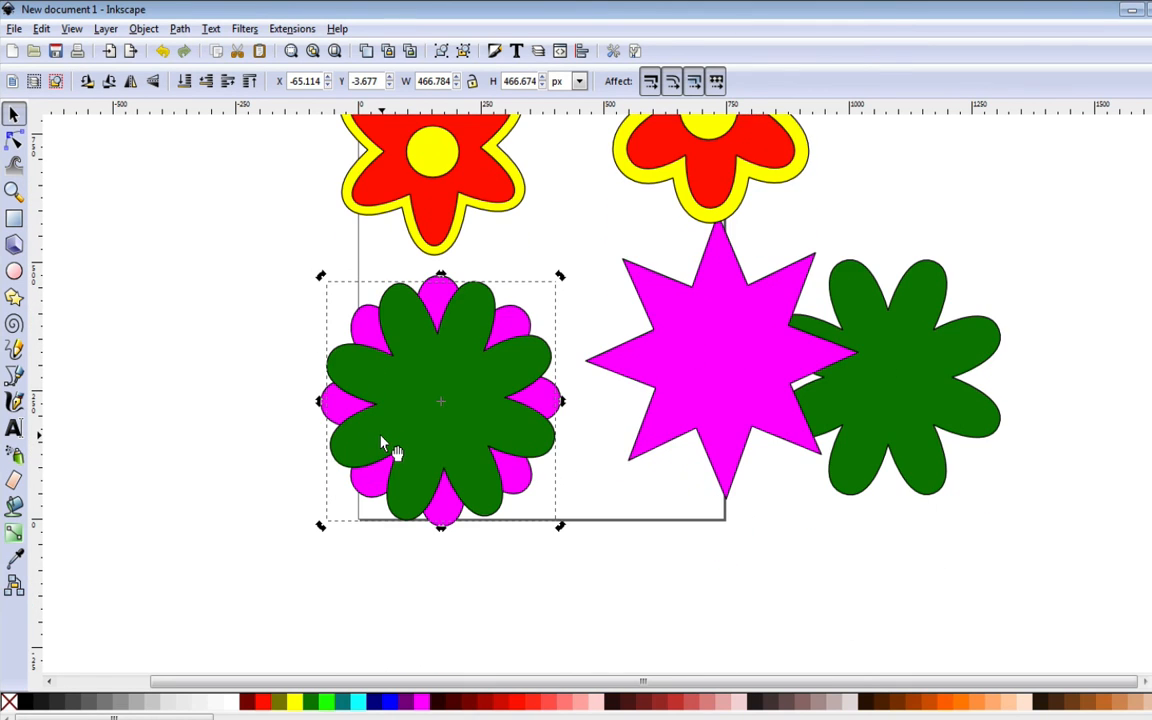
pyautogui.scroll(3, 380, 442)
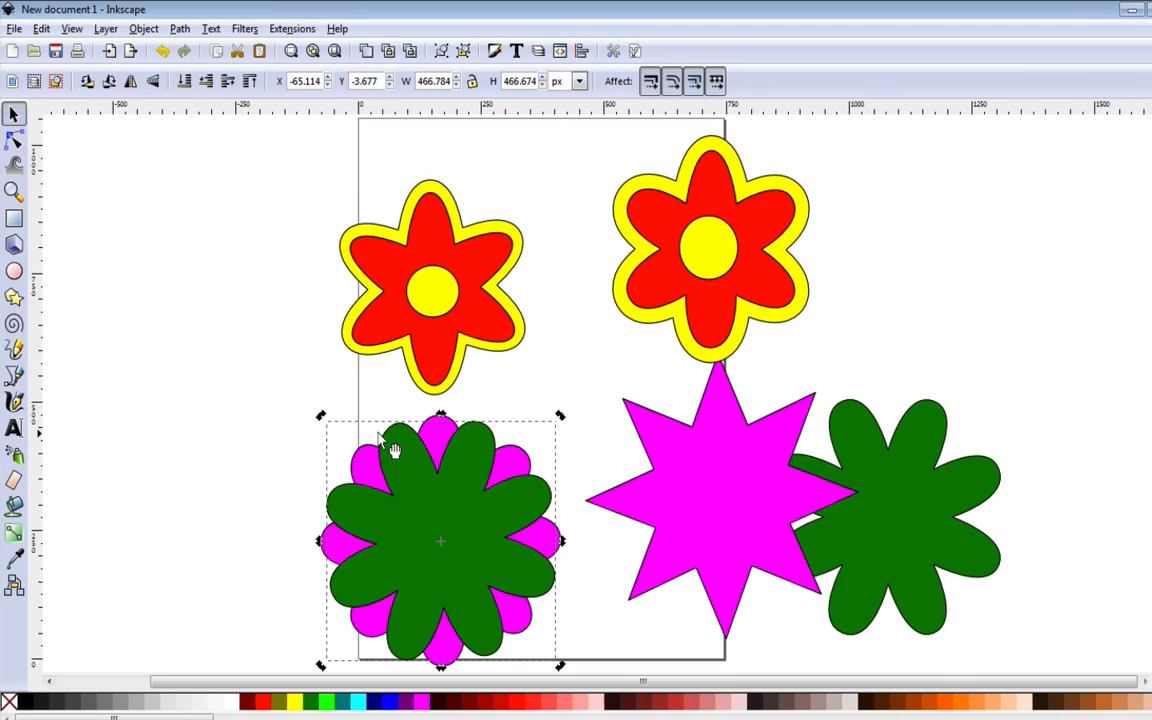